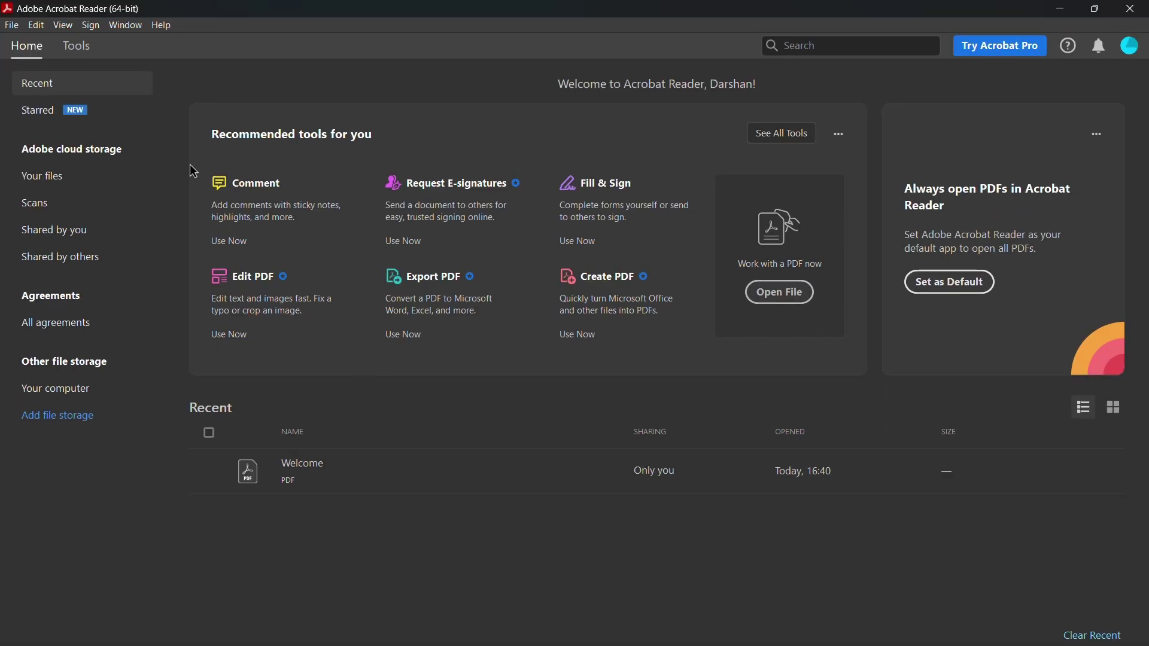
- Open Preferences at the Signatures category and its Identities & Trusted Certificates settings
left_click(35, 26)
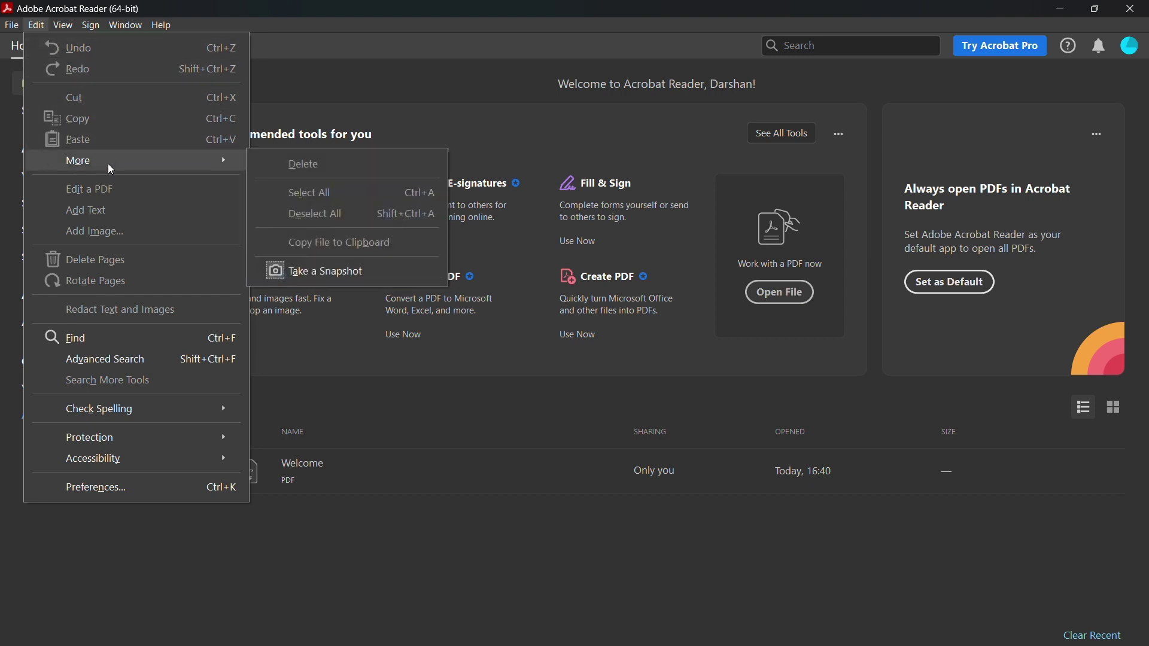
left_click(140, 492)
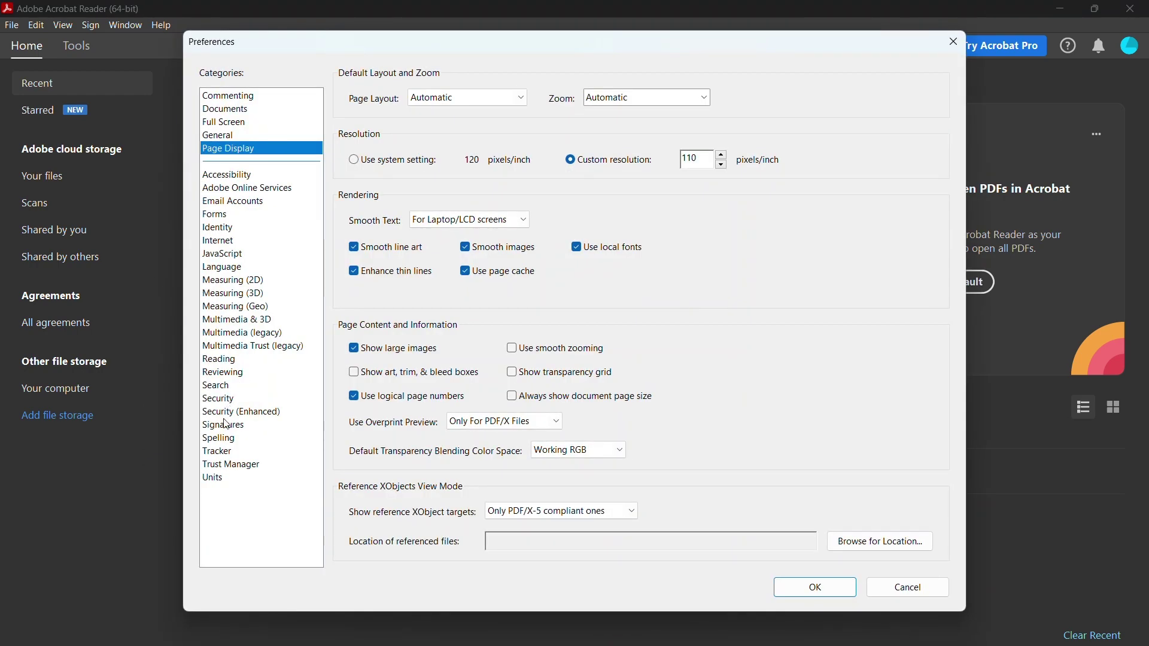
left_click(231, 427)
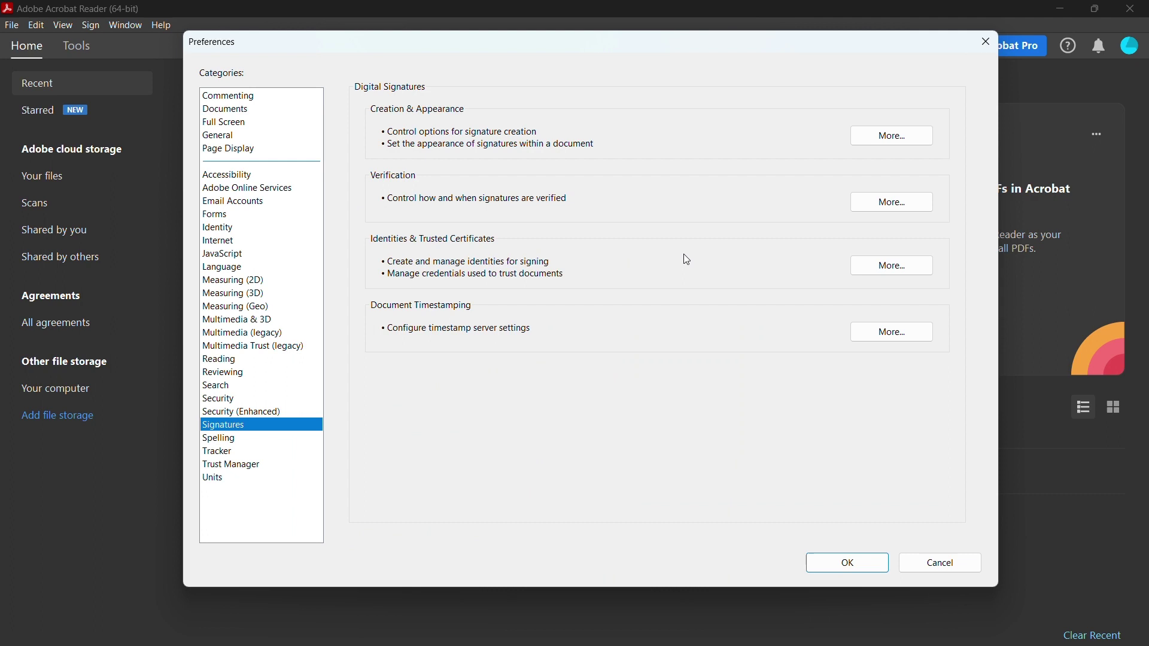
left_click(900, 271)
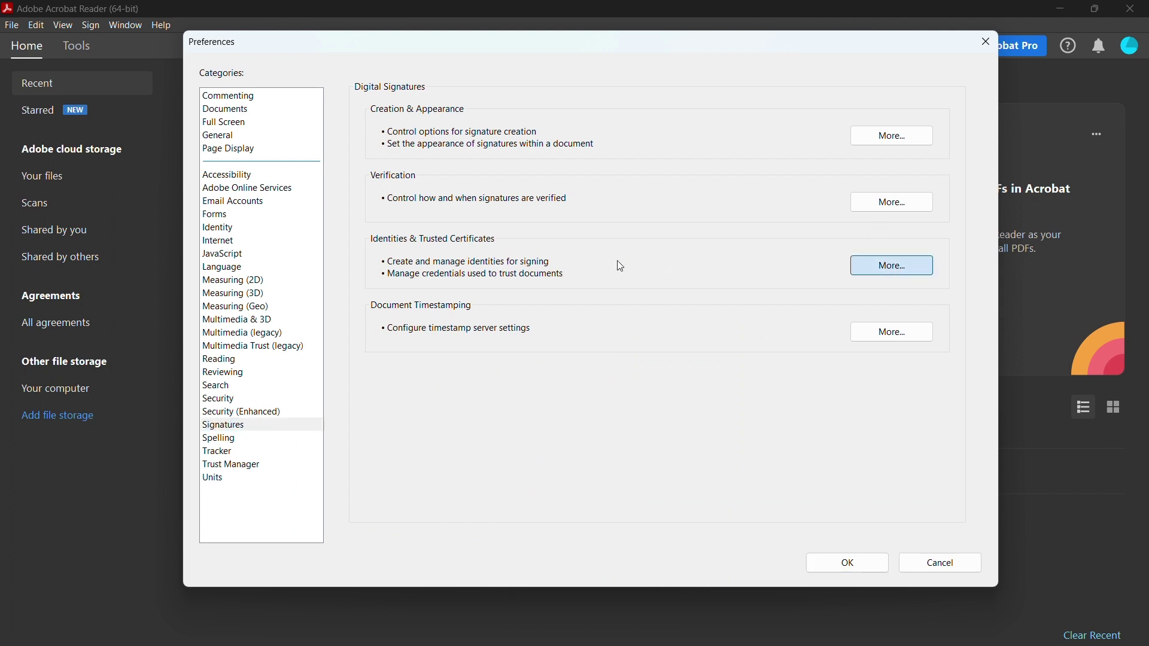
- Start adding a digital ID and choose to create a new one now
left_click(913, 268)
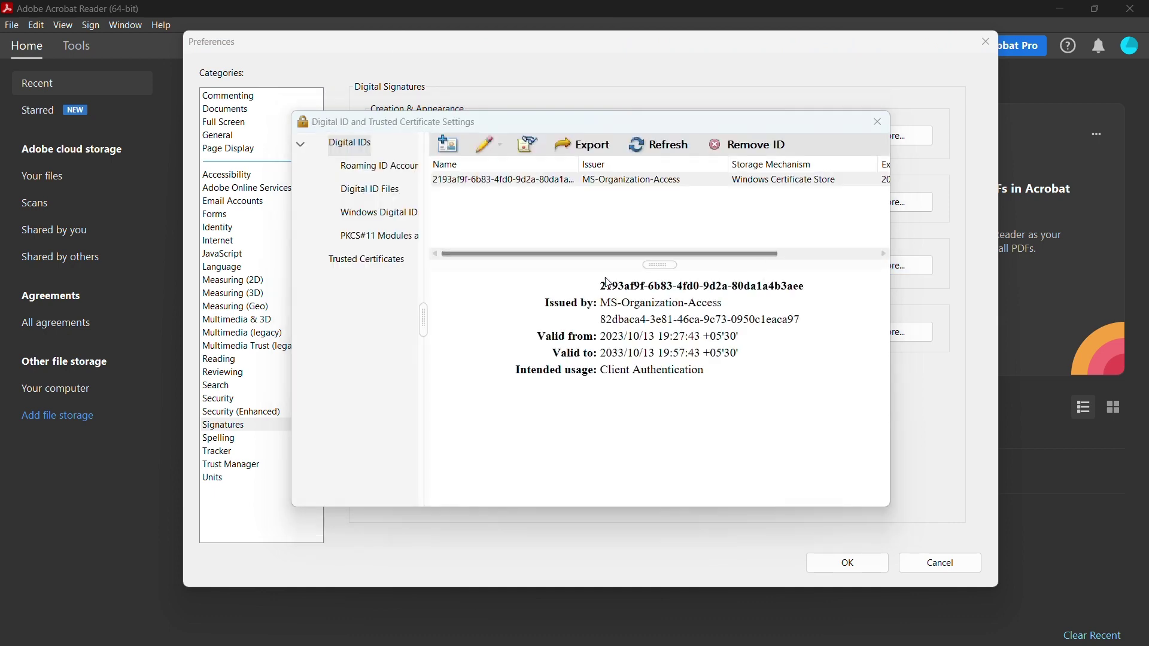
left_click(448, 145)
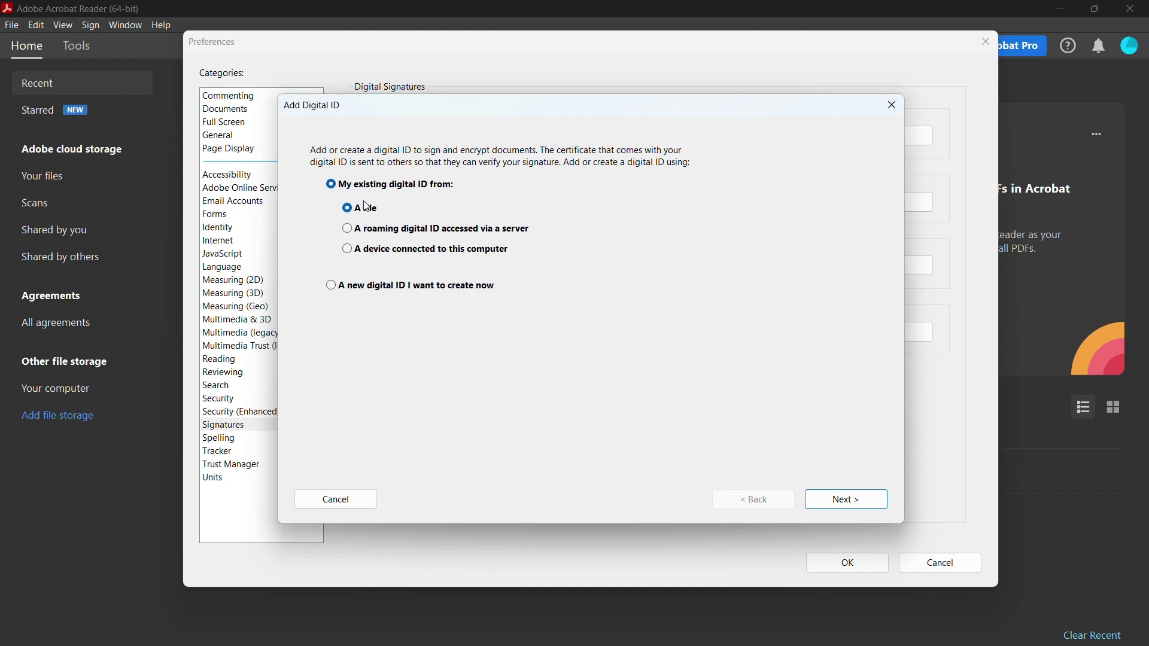
left_click(331, 290)
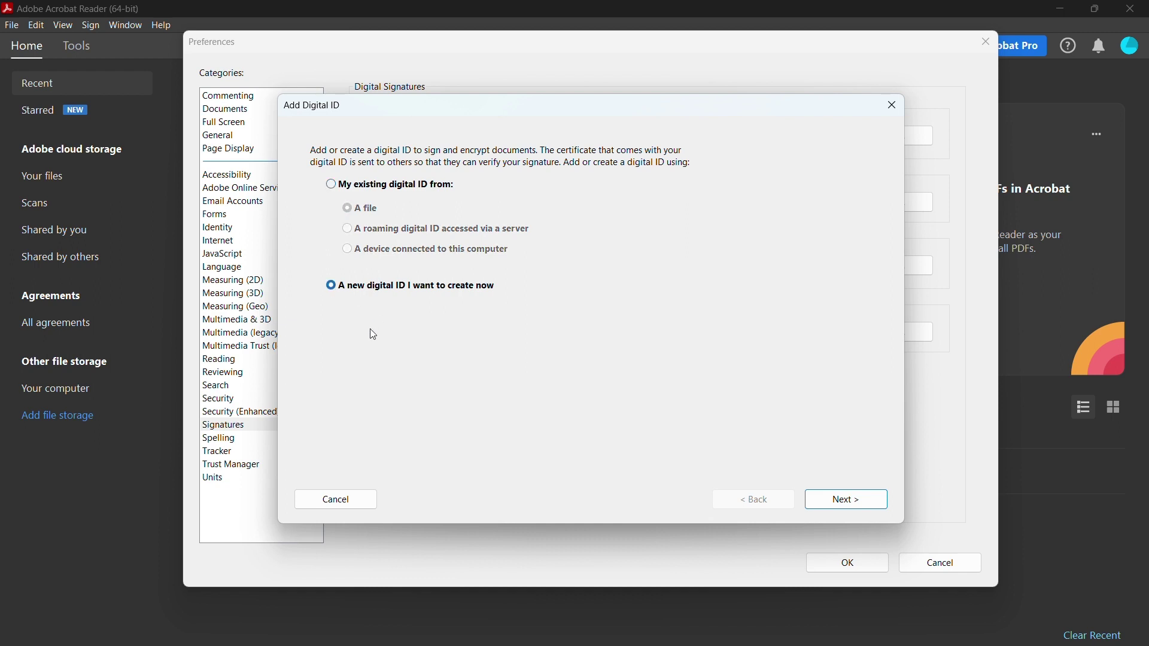
- Keep PKCS#12 file storage and set the new ID for Digital Signatures and Data Encryption
left_click(849, 506)
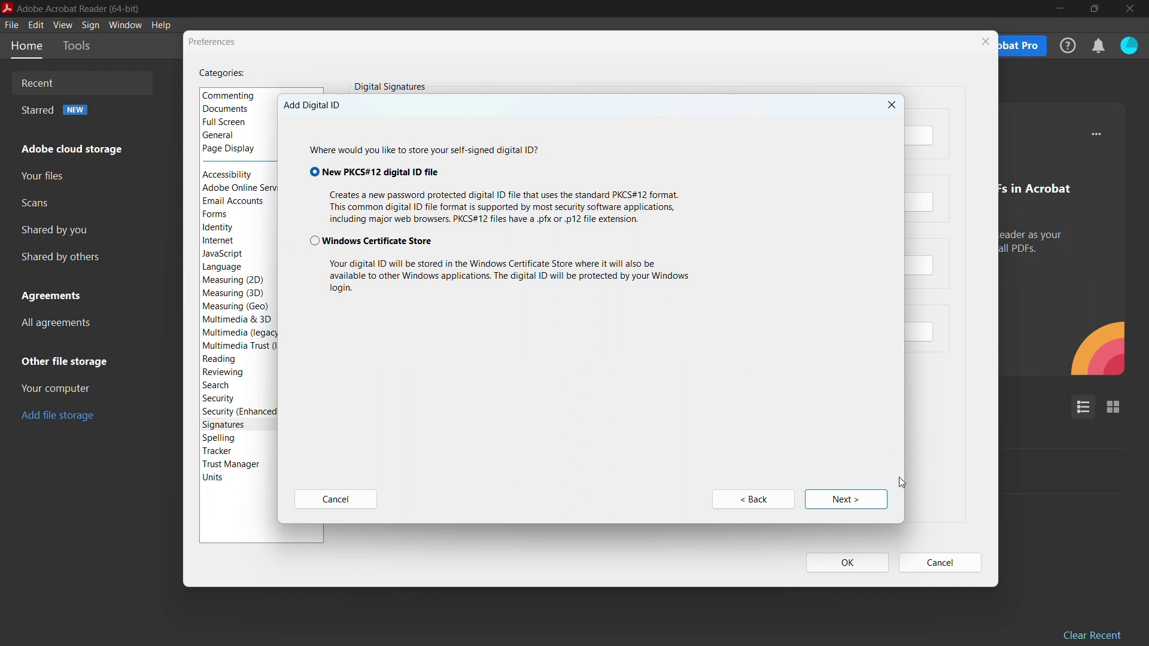
left_click(872, 504)
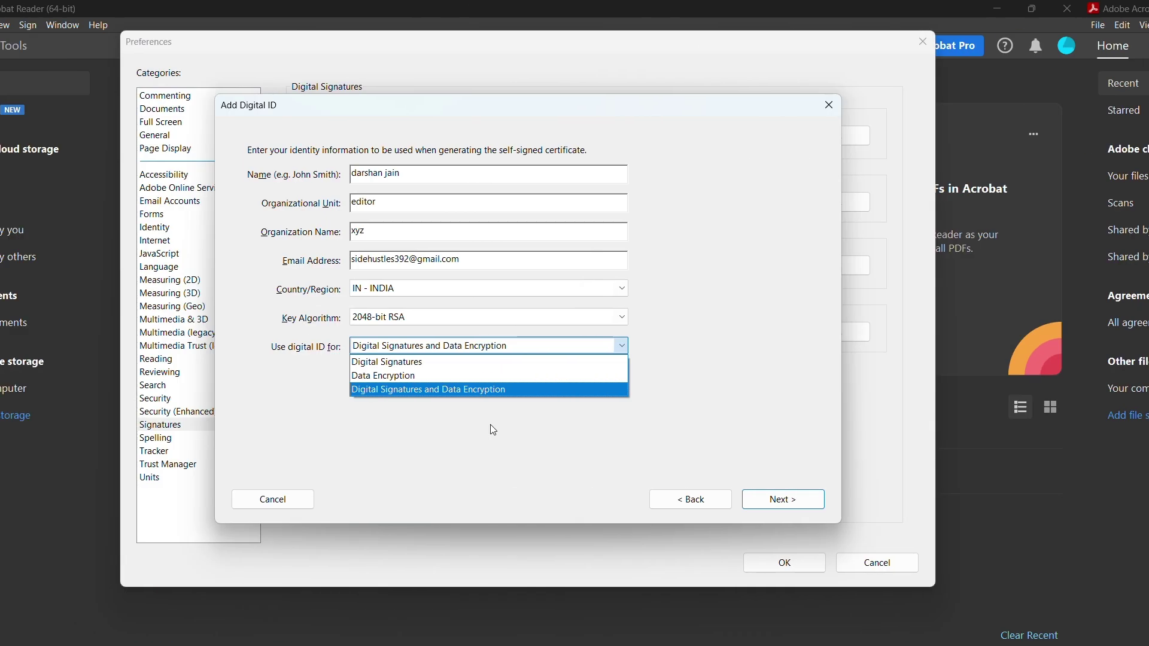
left_click(550, 391)
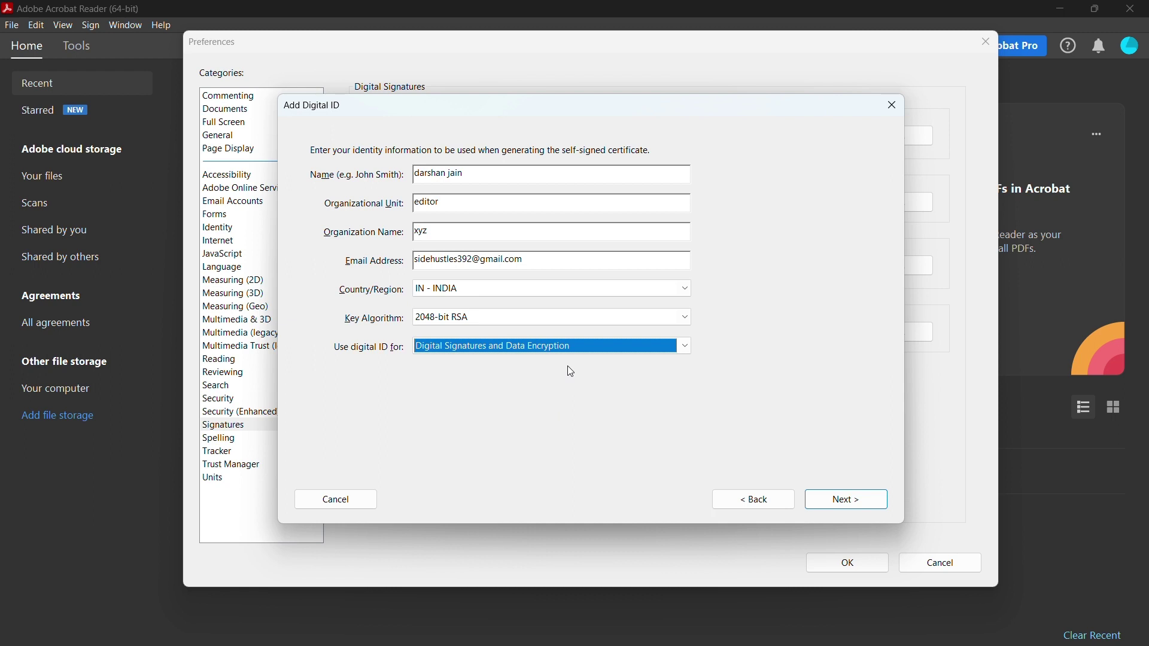
- Protect the new self-signed digital ID file with a confirmed password and finish creating it
left_click(853, 503)
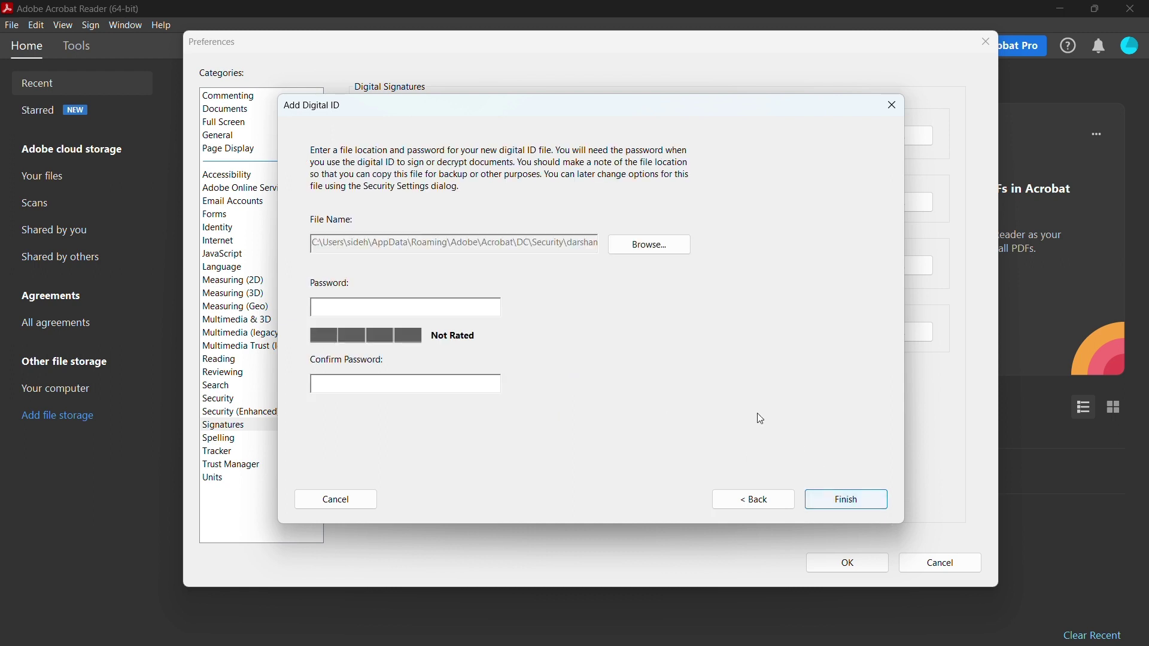
left_click(428, 311)
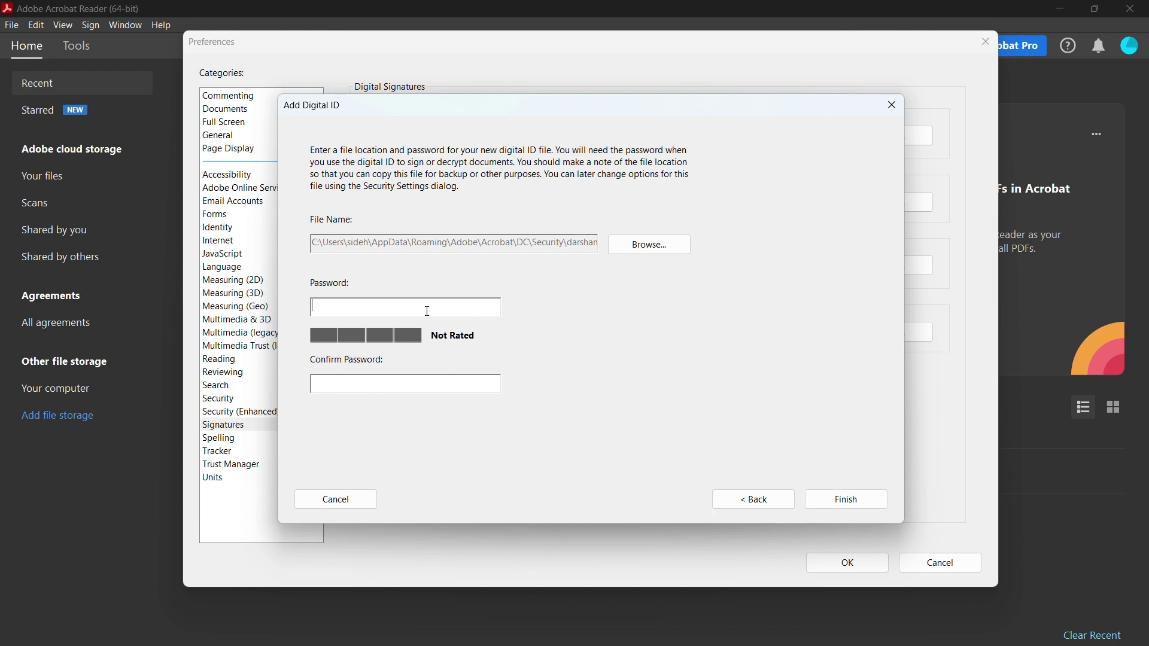
type("*********")
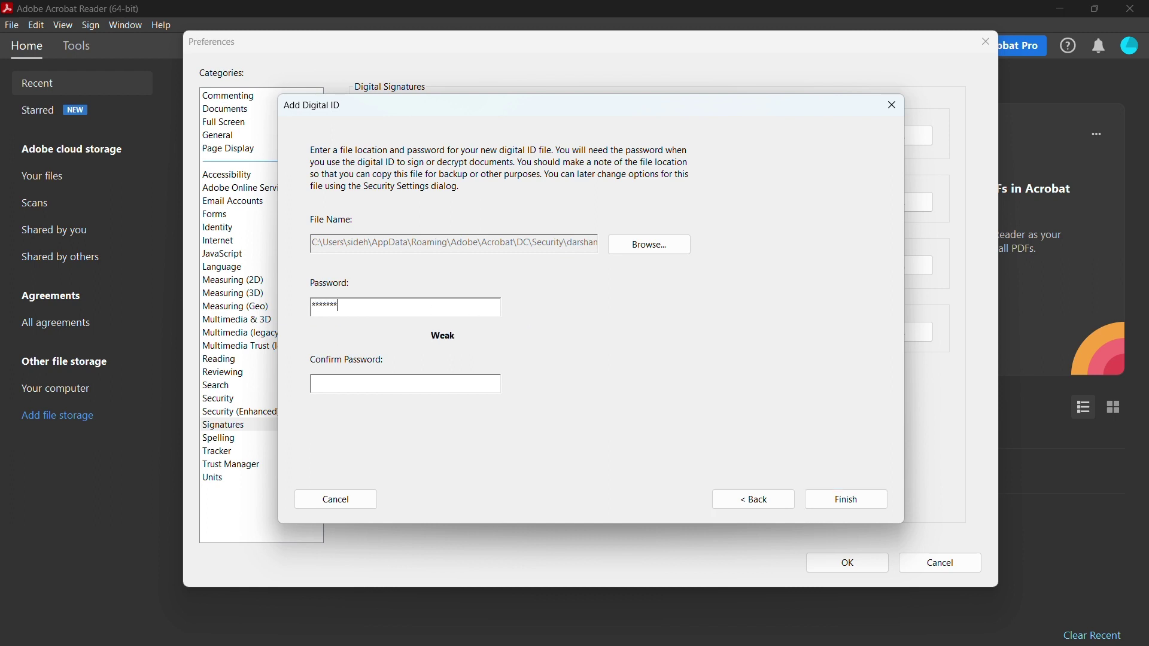
key("Tab")
type("********")
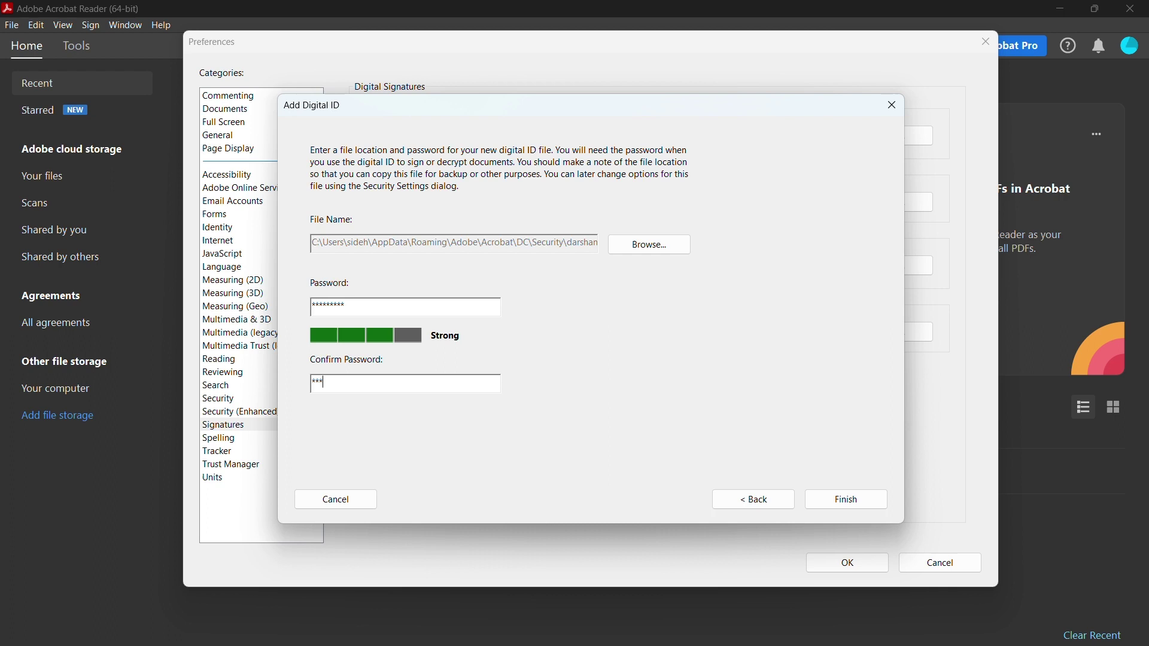
left_click(866, 499)
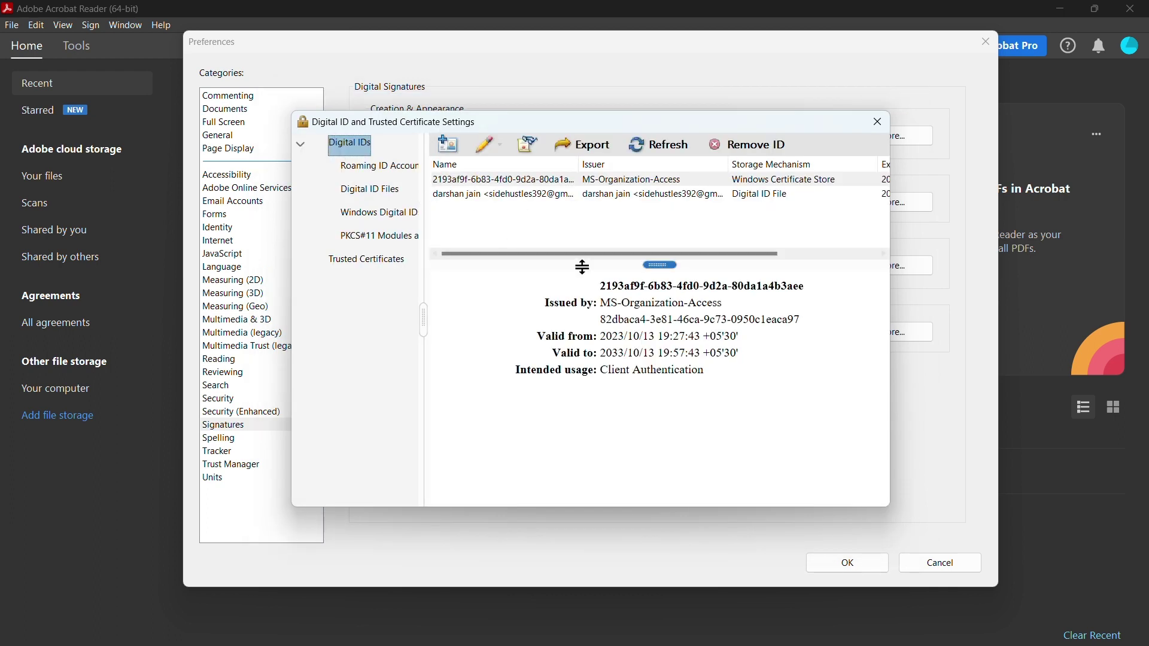
- Crop the Paint canvas tightly around the handwritten signature to 640 × 138 px
left_click(480, 196)
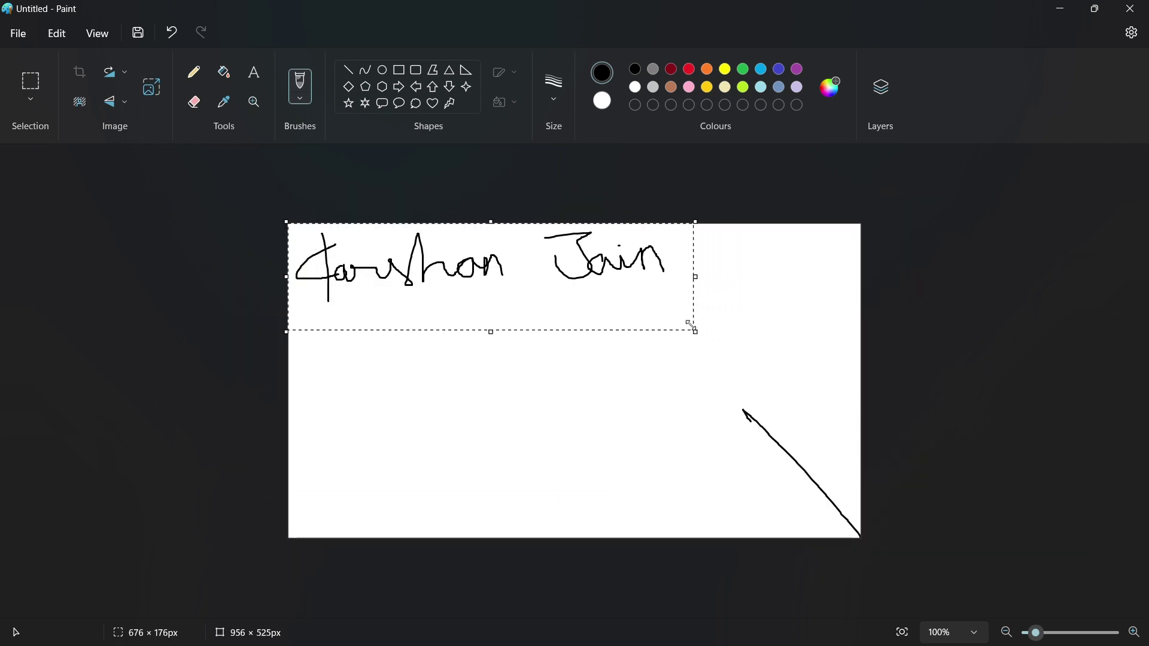
mouse_move(691, 326)
left_mouse_down()
mouse_move(669, 297)
mouse_move(671, 306)
left_mouse_up()
key("ctrl+shift+x")
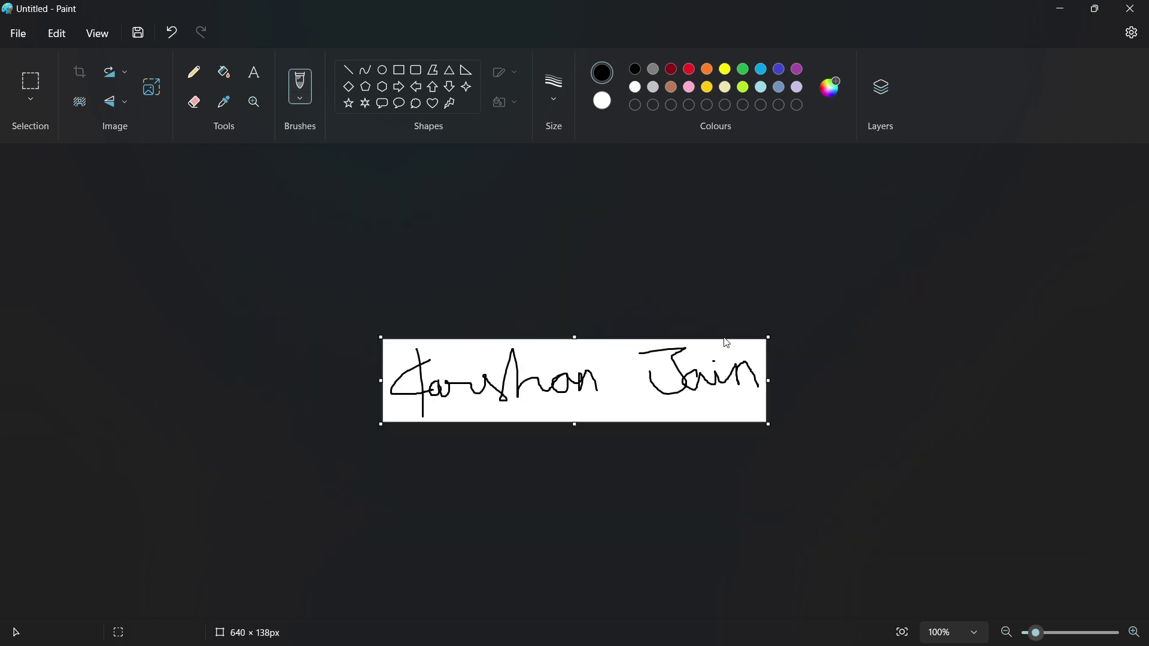
- Save the signature drawing as a PNG picture named 'signature' on the Desktop
left_click(28, 38)
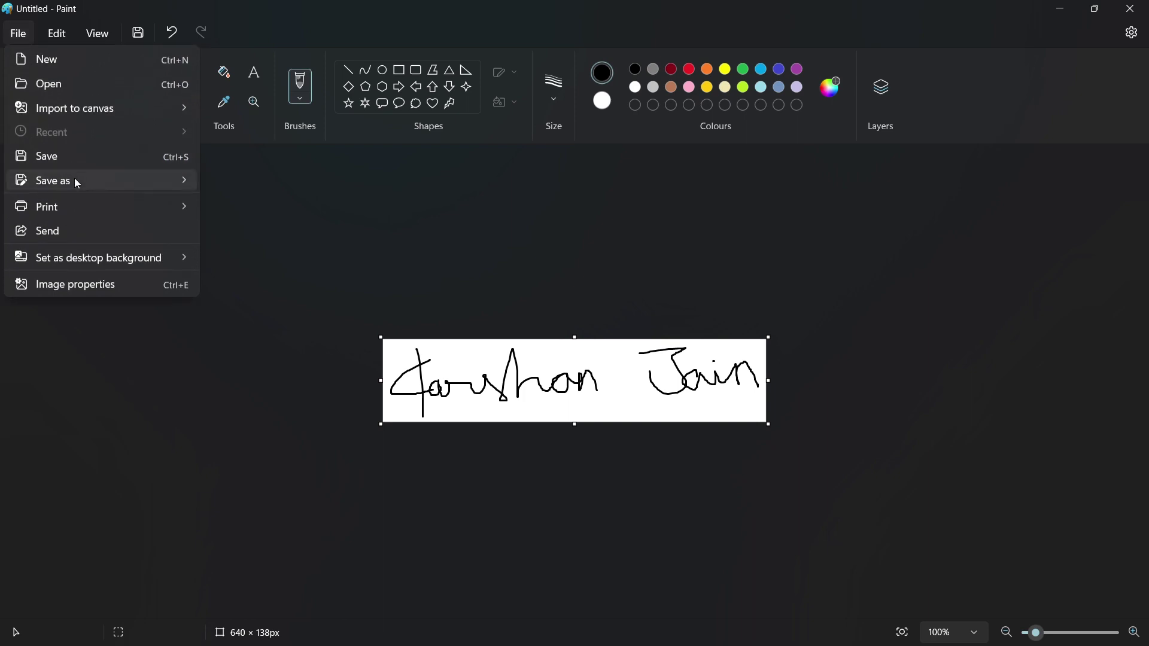
mouse_move(74, 178)
left_click(237, 183)
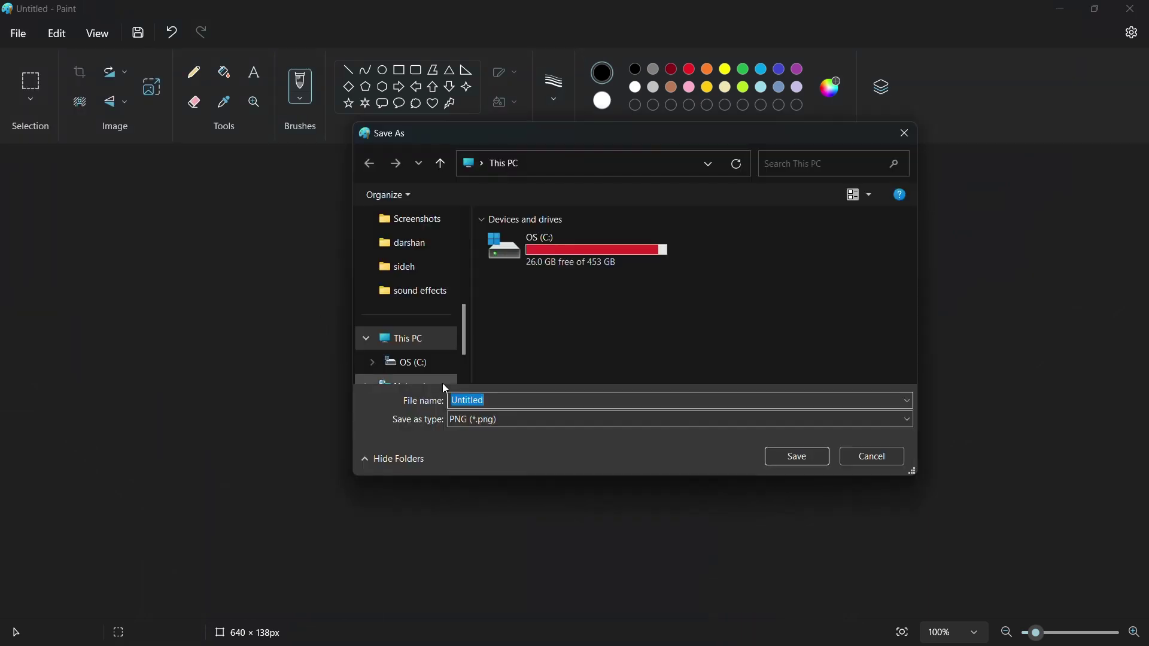
key("BackSpace")
type("signature")
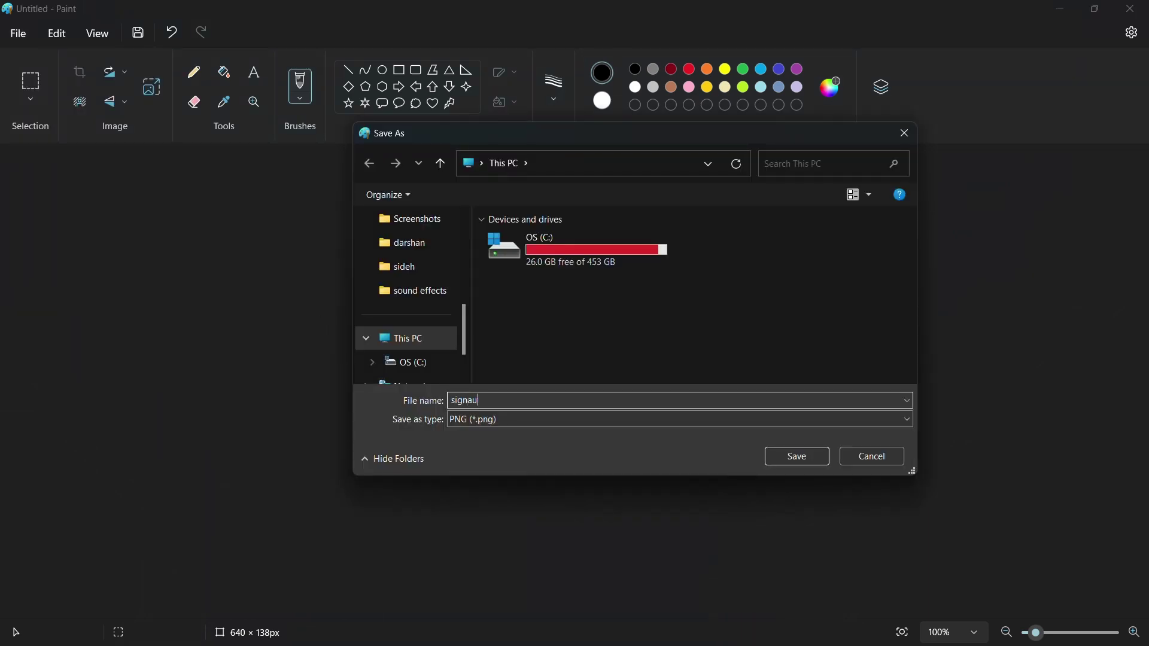
left_click(588, 279)
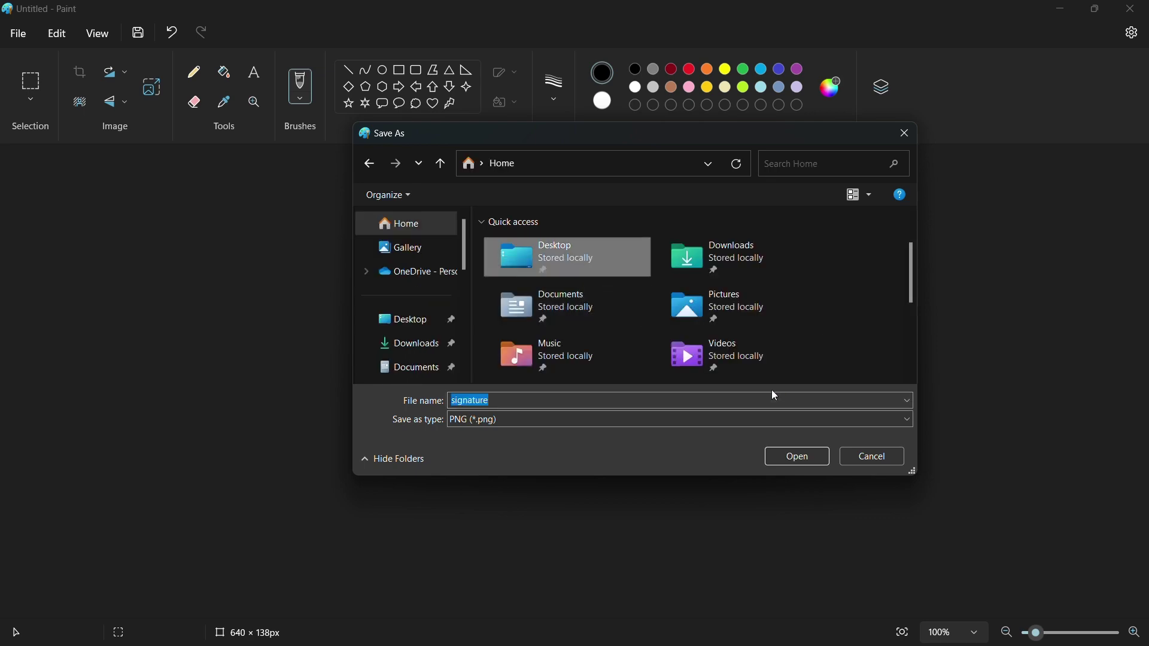
left_click(804, 455)
- Finish saving the signature to the Desktop and select it in File Explorer
left_click(804, 455)
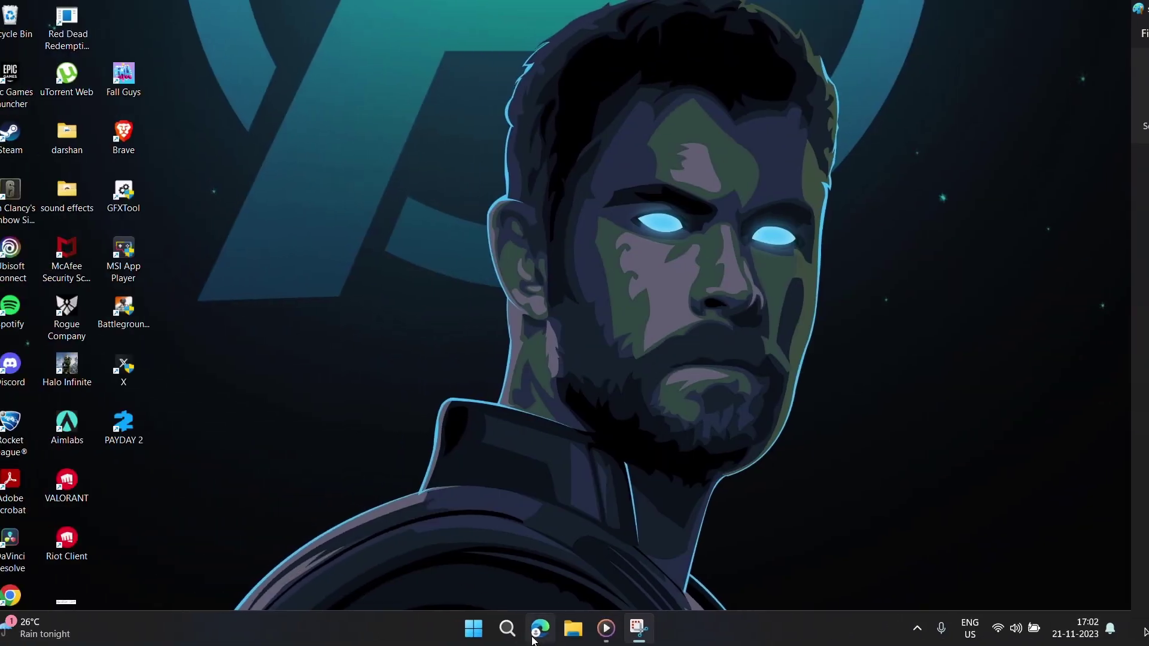
left_click(585, 632)
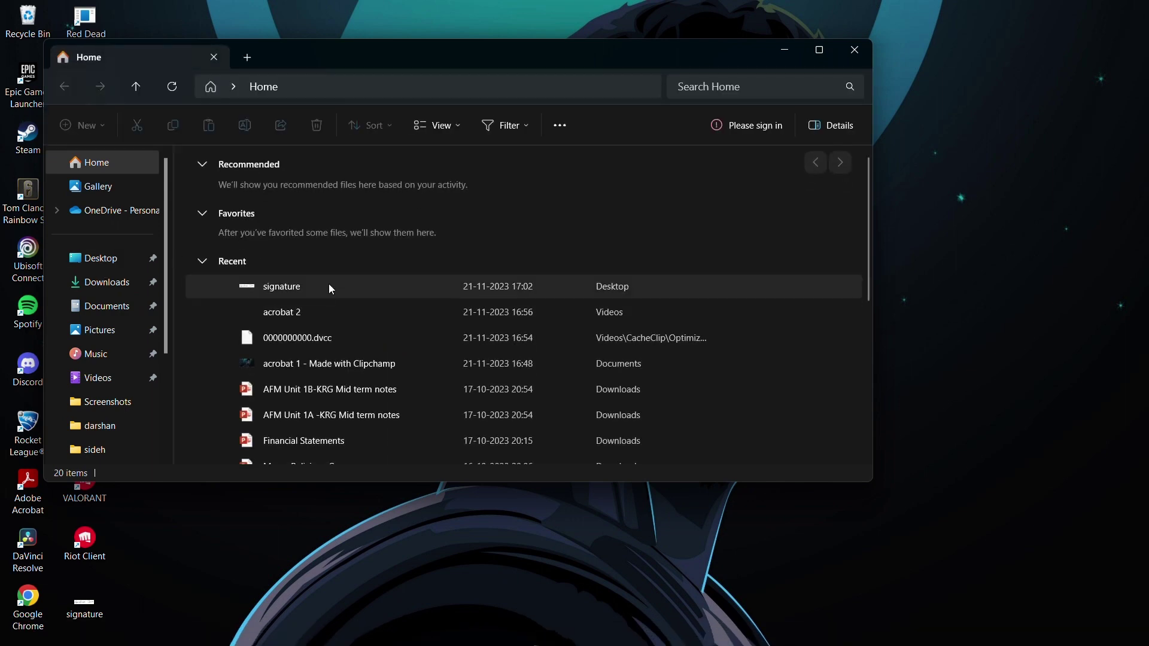
left_click(329, 286)
right_click(330, 286)
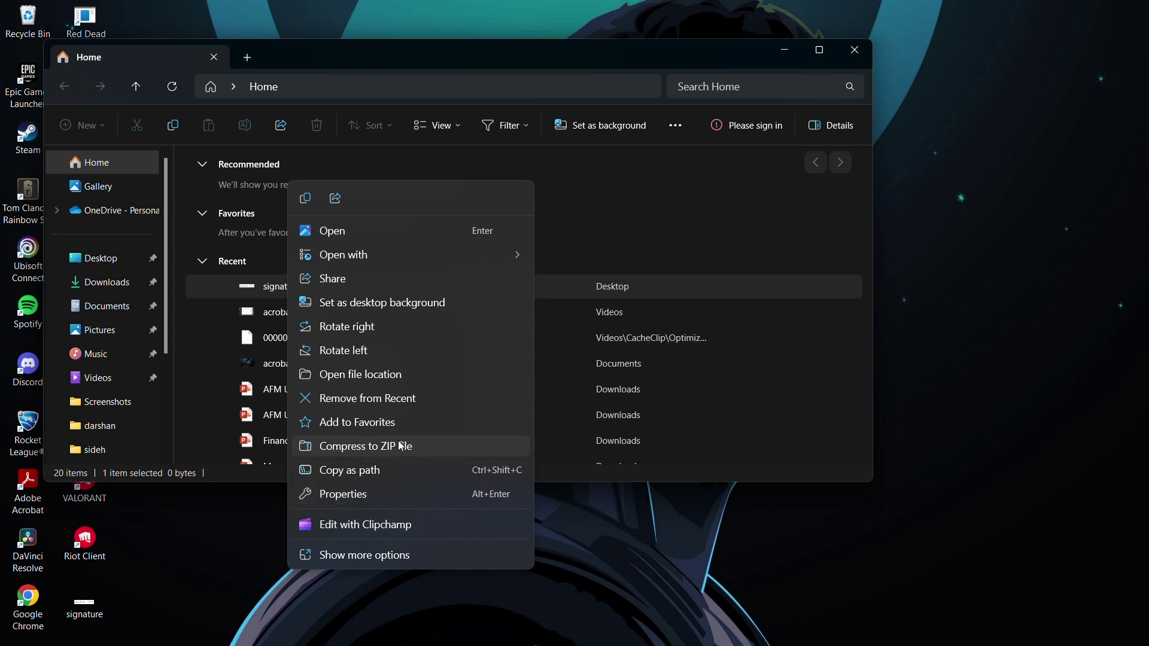
- Print the signature image with Microsoft Print to PDF as 'digital signature'
left_click(397, 555)
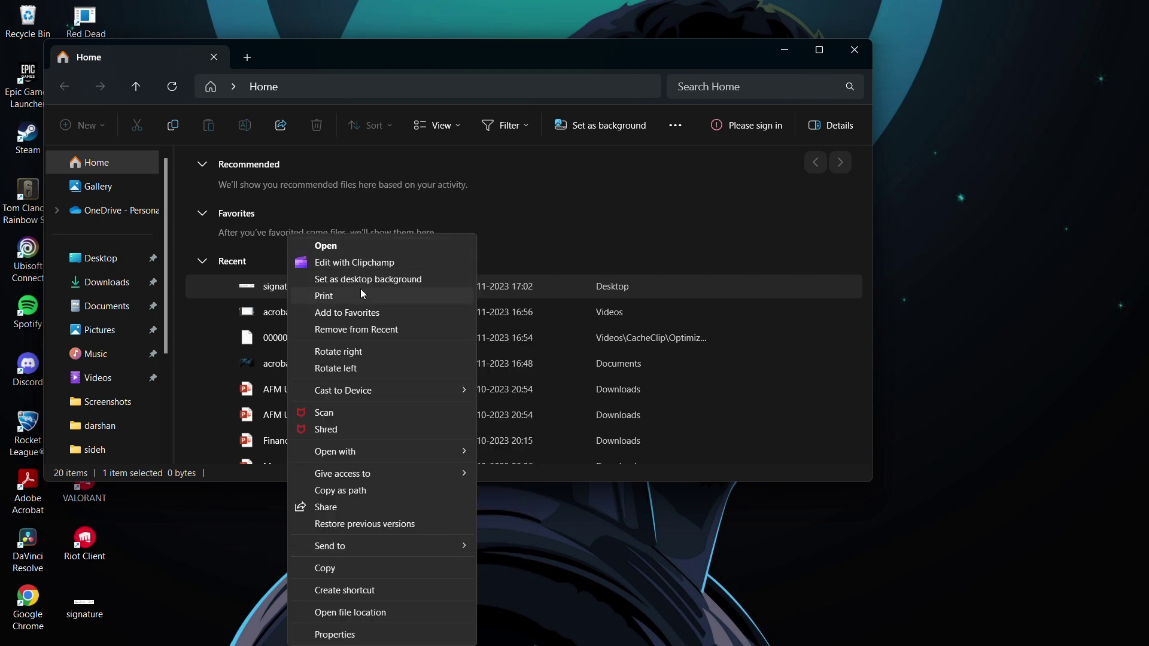
left_click(360, 295)
left_click(431, 231)
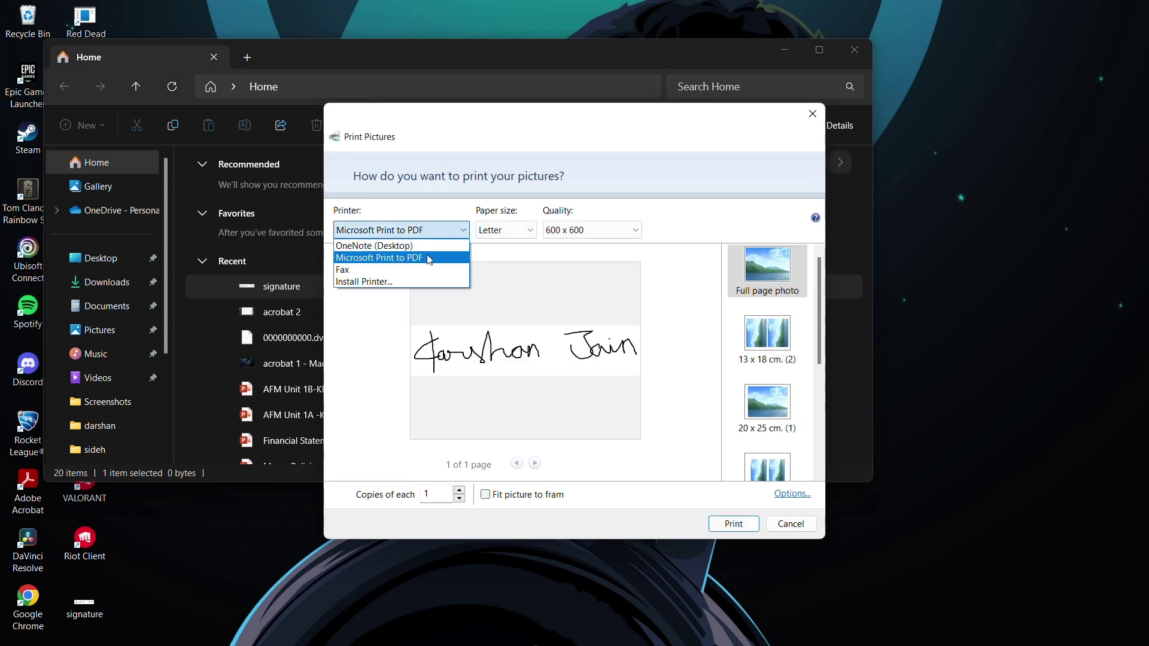
left_click(541, 275)
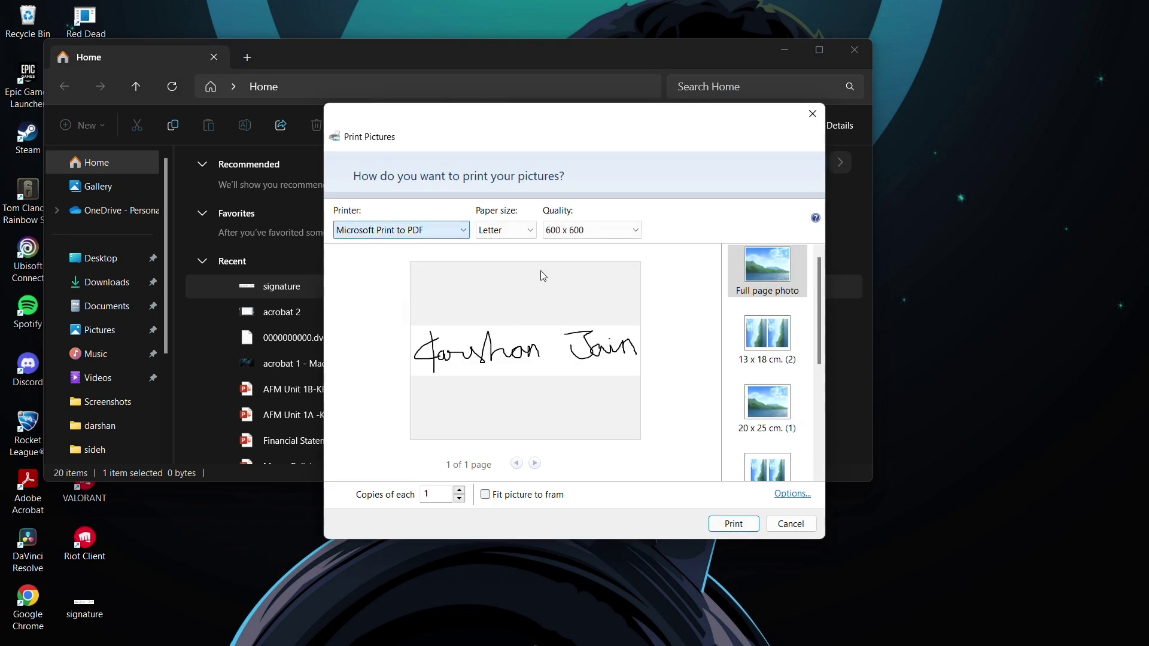
left_click(733, 524)
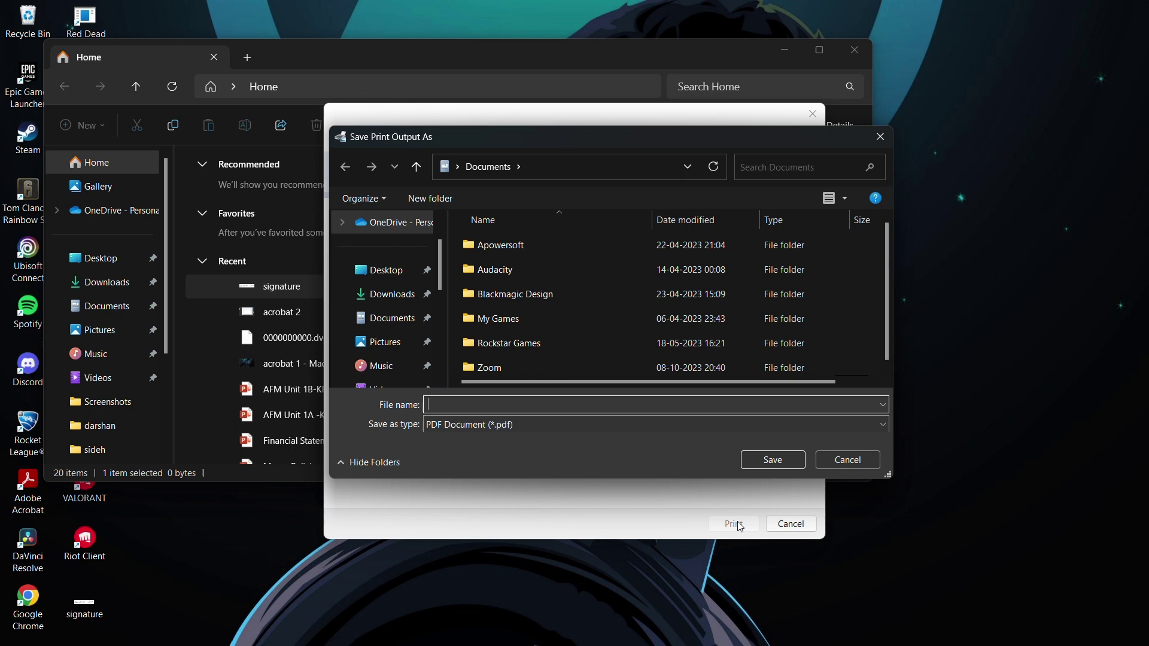
type("digital signature")
key("Return")
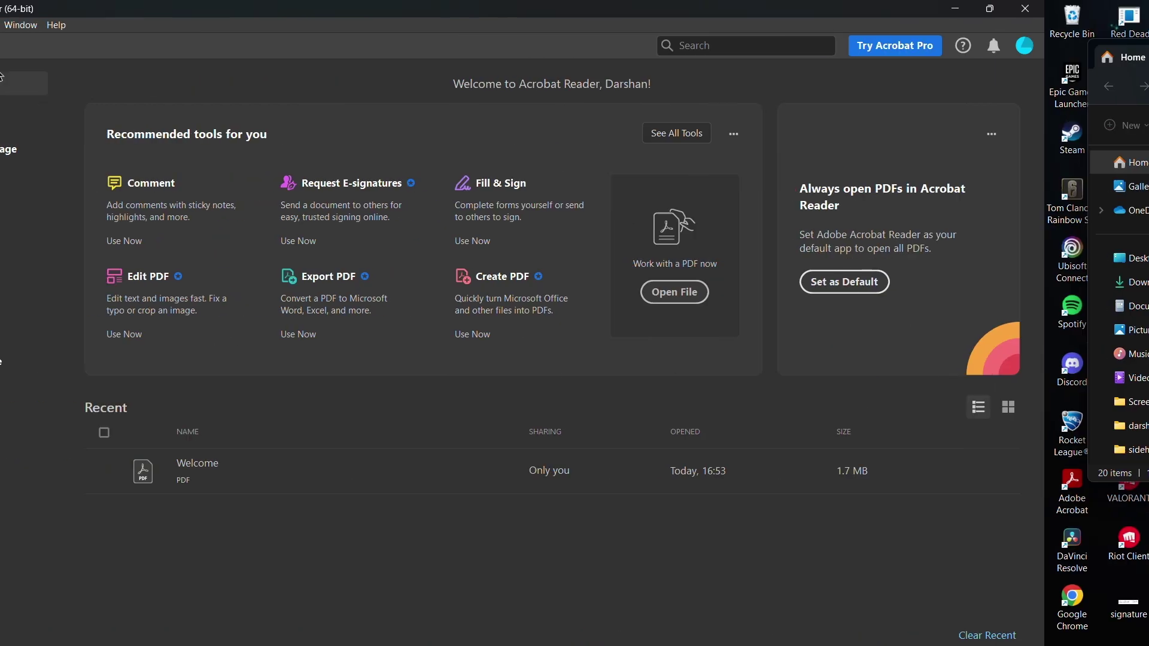
left_click(36, 25)
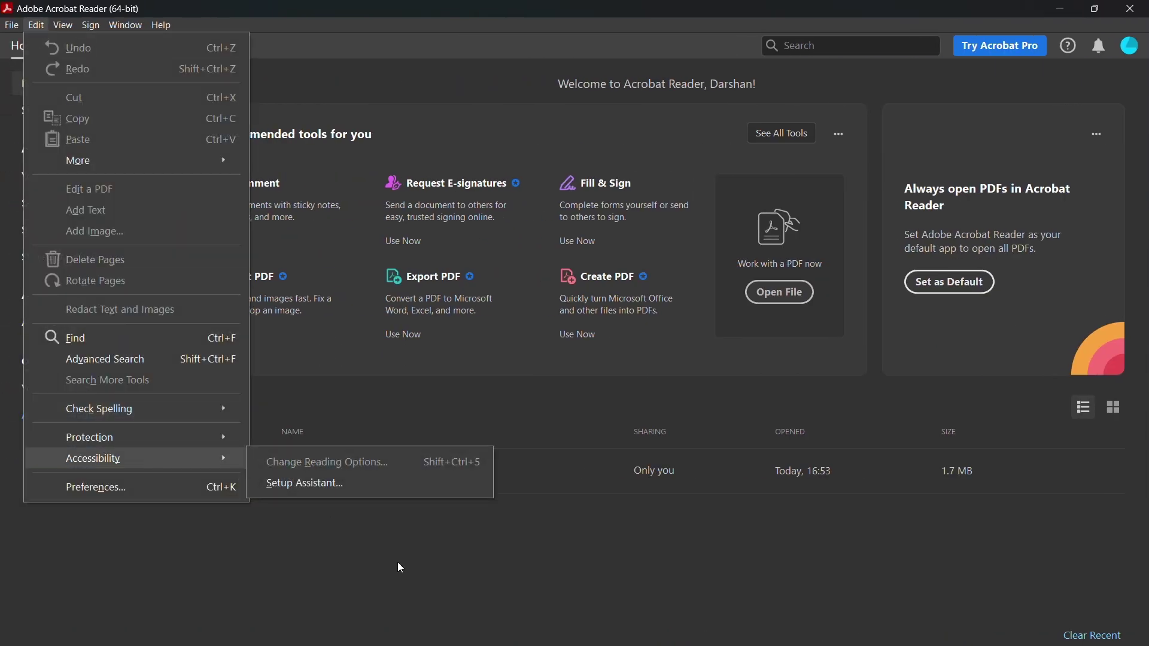
- Go to the signature Creation & Appearance preferences and start a new signature appearance
left_click(389, 455)
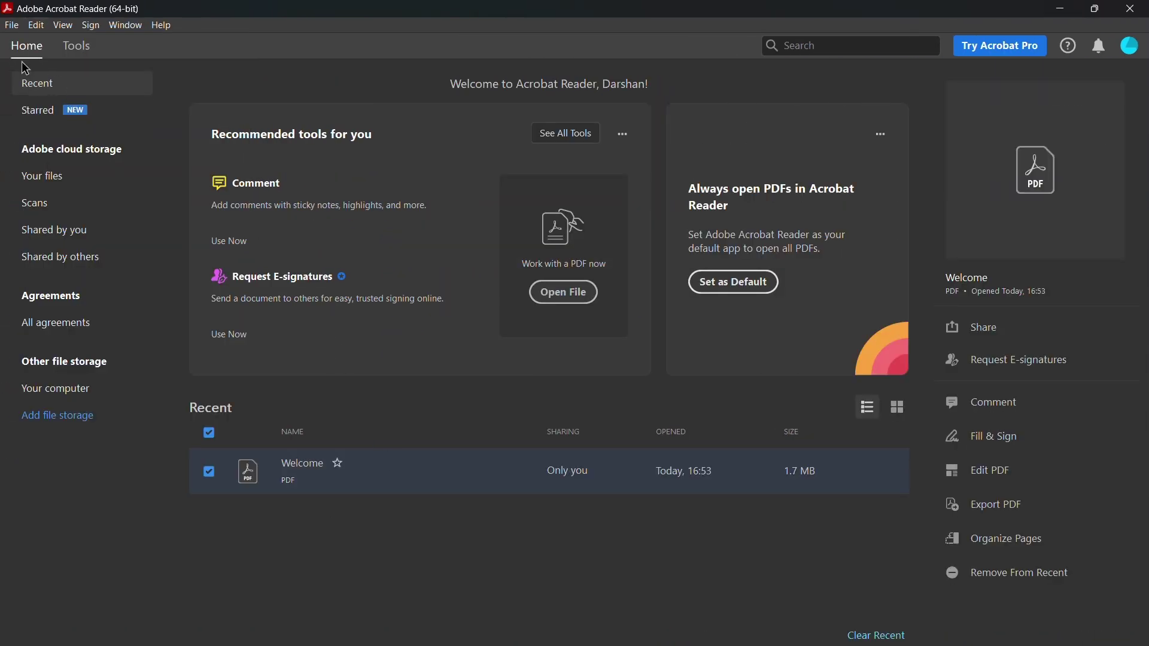
left_click(36, 25)
left_click(100, 487)
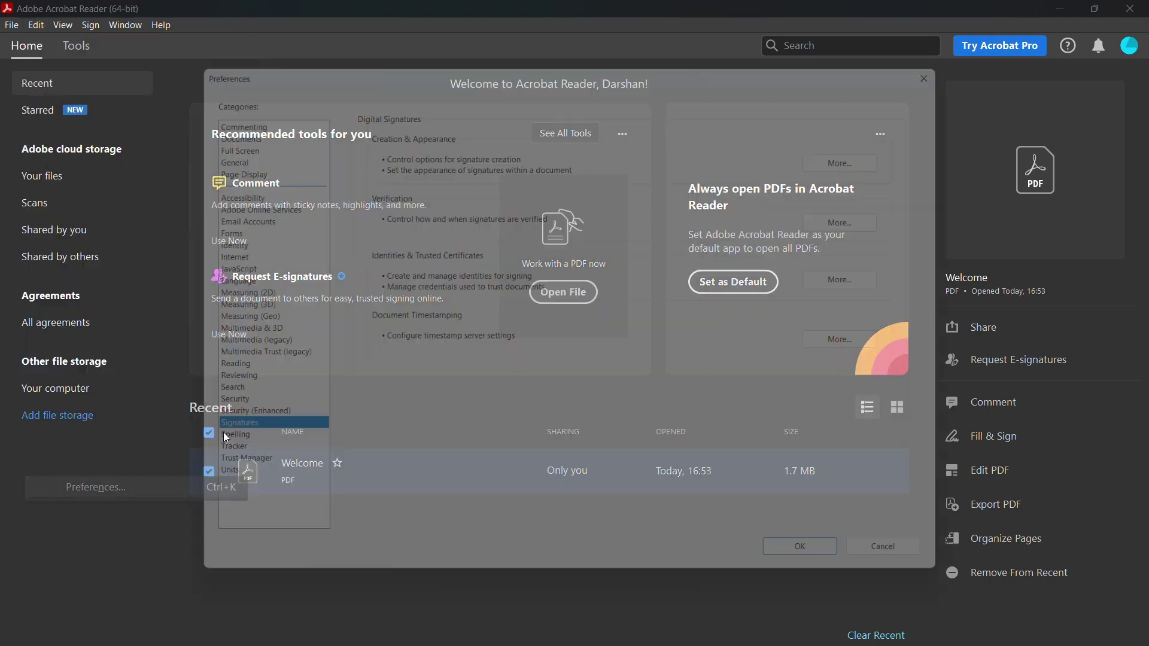
left_click(880, 154)
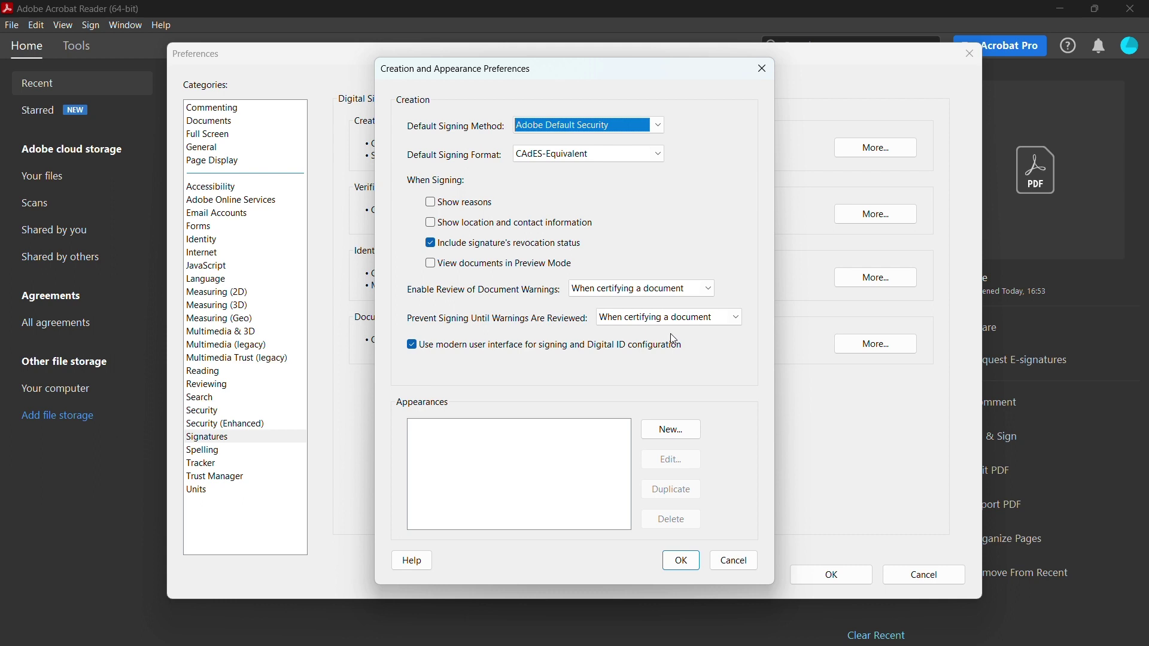
left_click(681, 429)
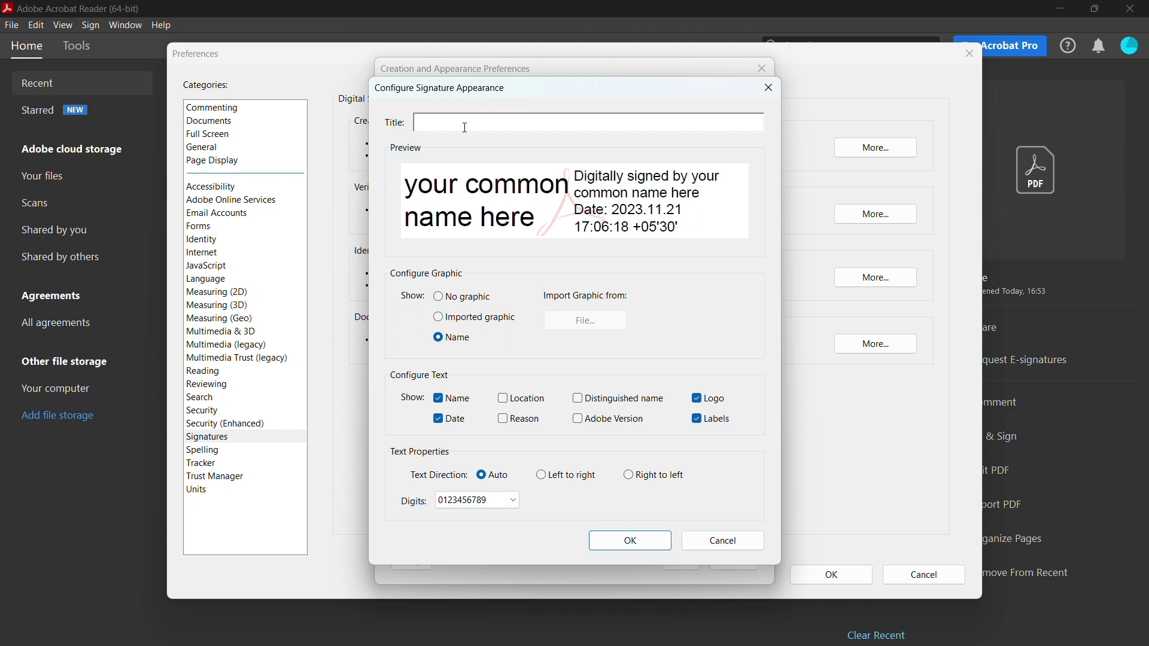
- Title the appearance with the signer's name plus 'signature' and import the 'digital signature' PDF graphic
type("signature")
left_click(447, 318)
left_click(567, 326)
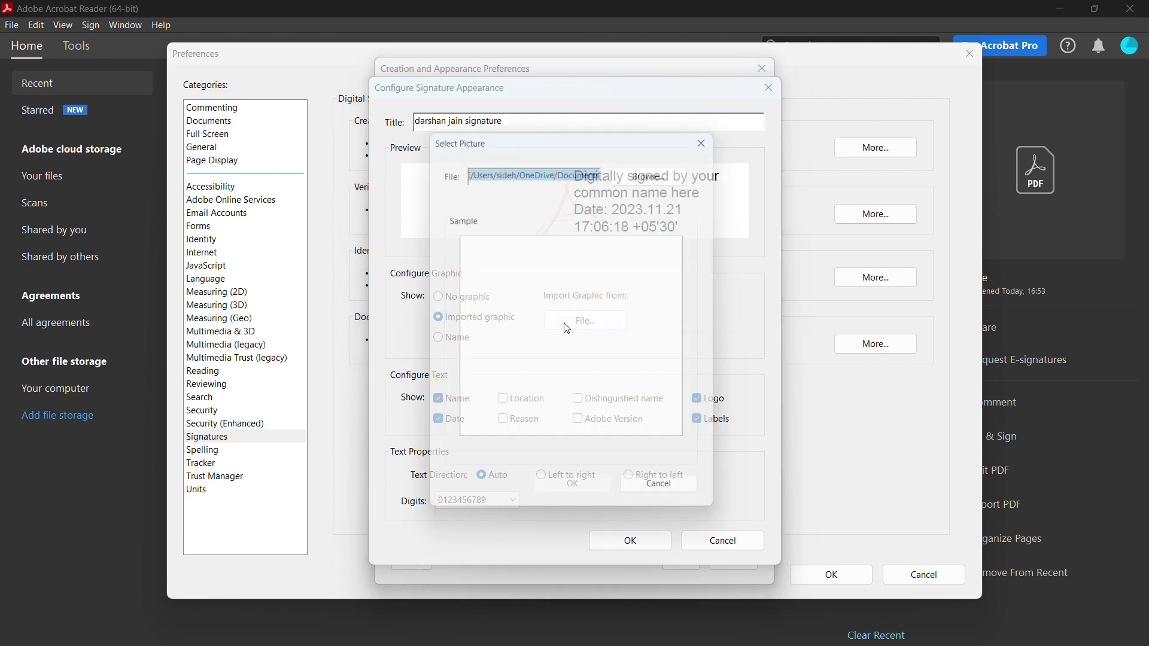
left_click(648, 173)
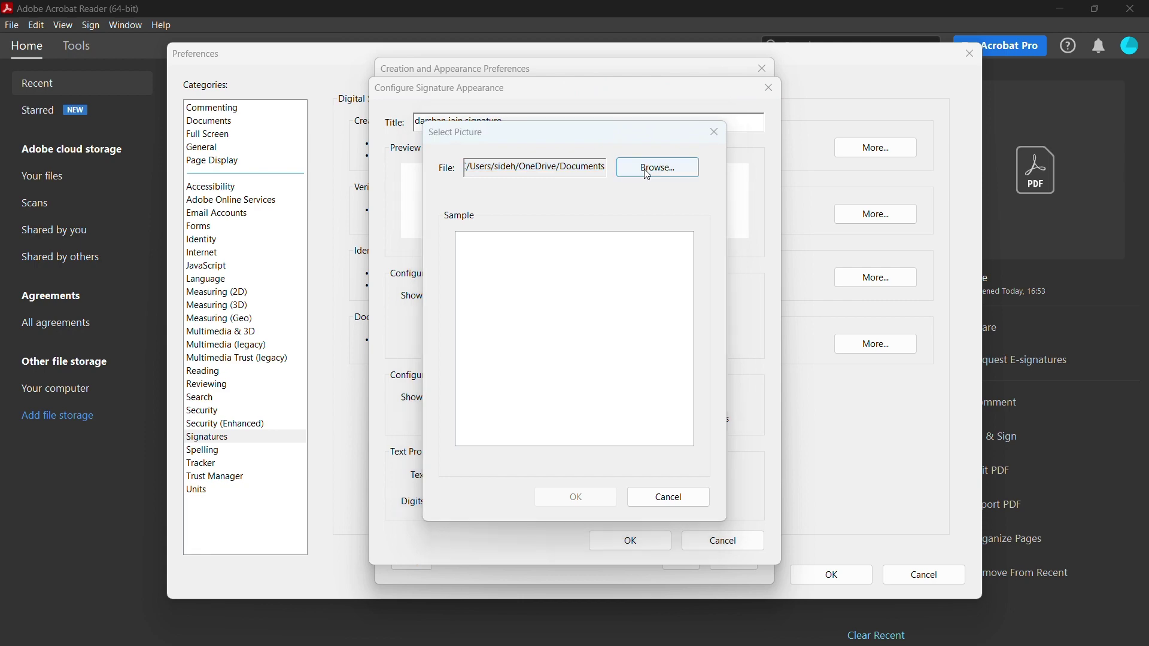
left_click(702, 352)
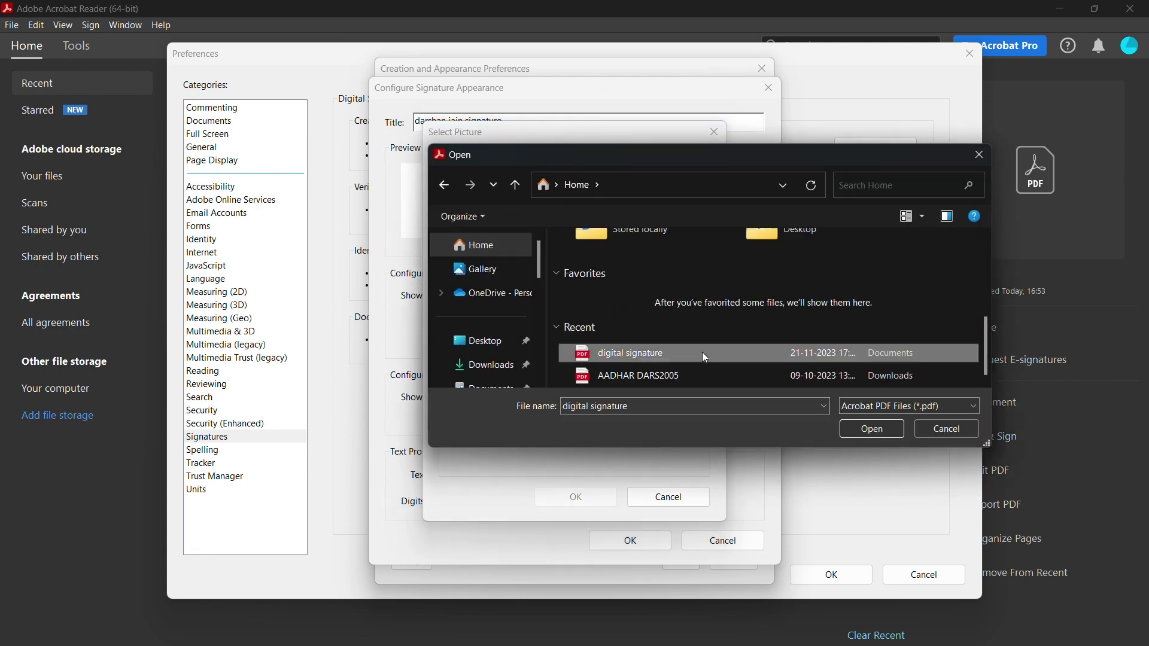
left_click(874, 430)
left_click(577, 500)
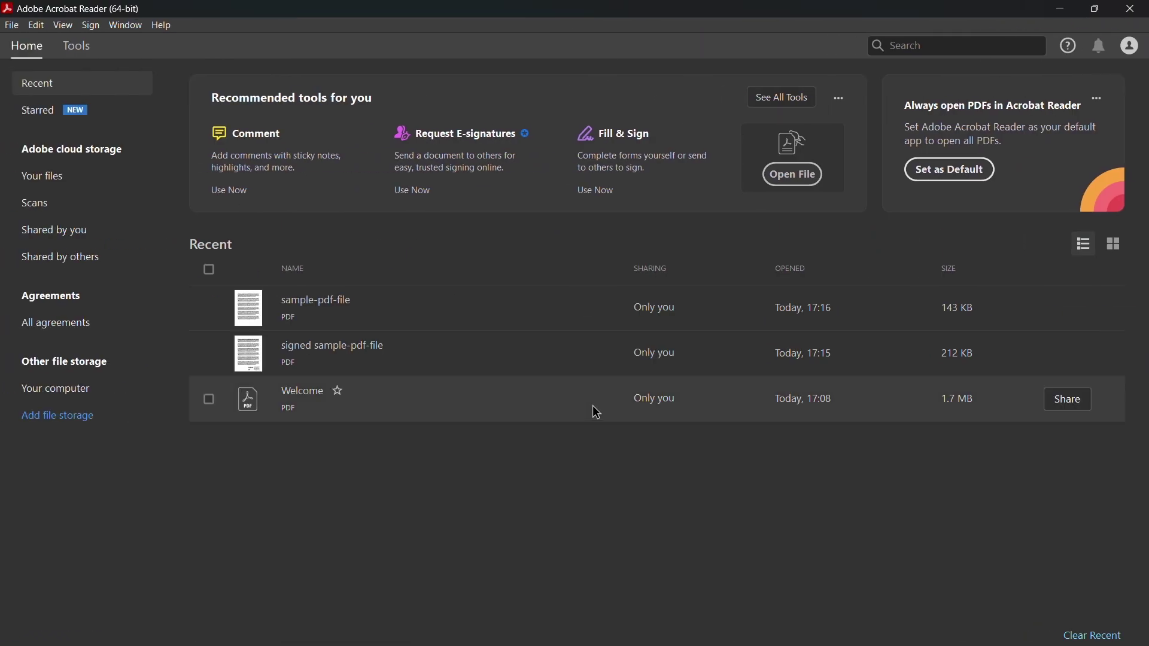
- Open sample-pdf-file and draw a Digitally Sign box below its last paragraph
left_click(320, 306)
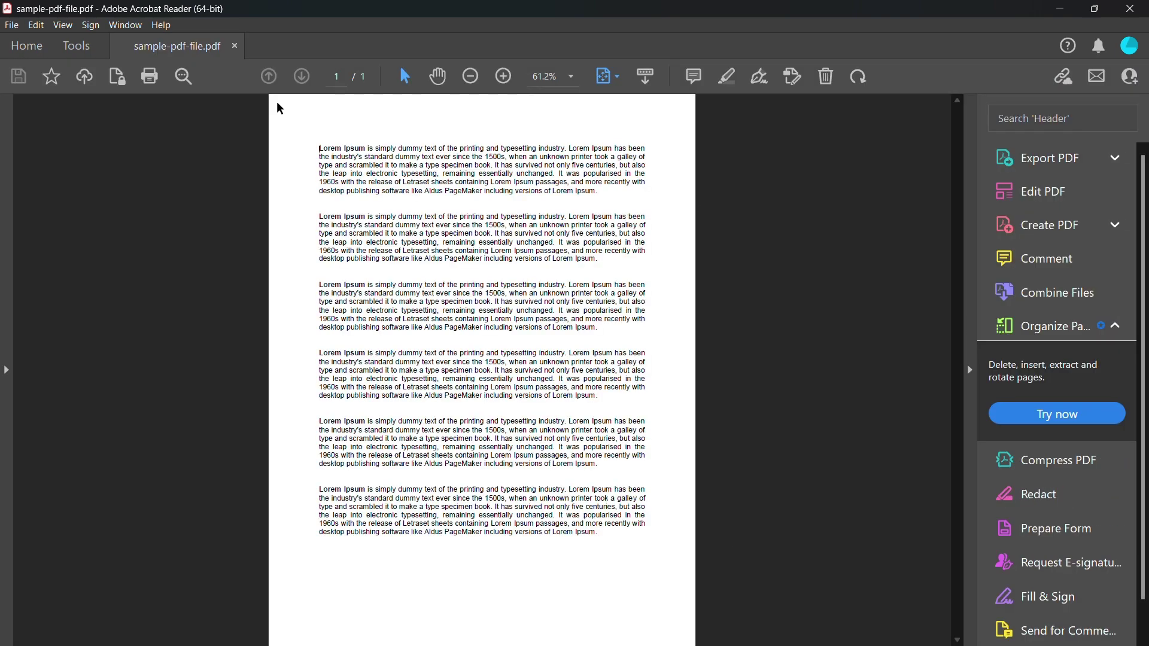
left_click(79, 51)
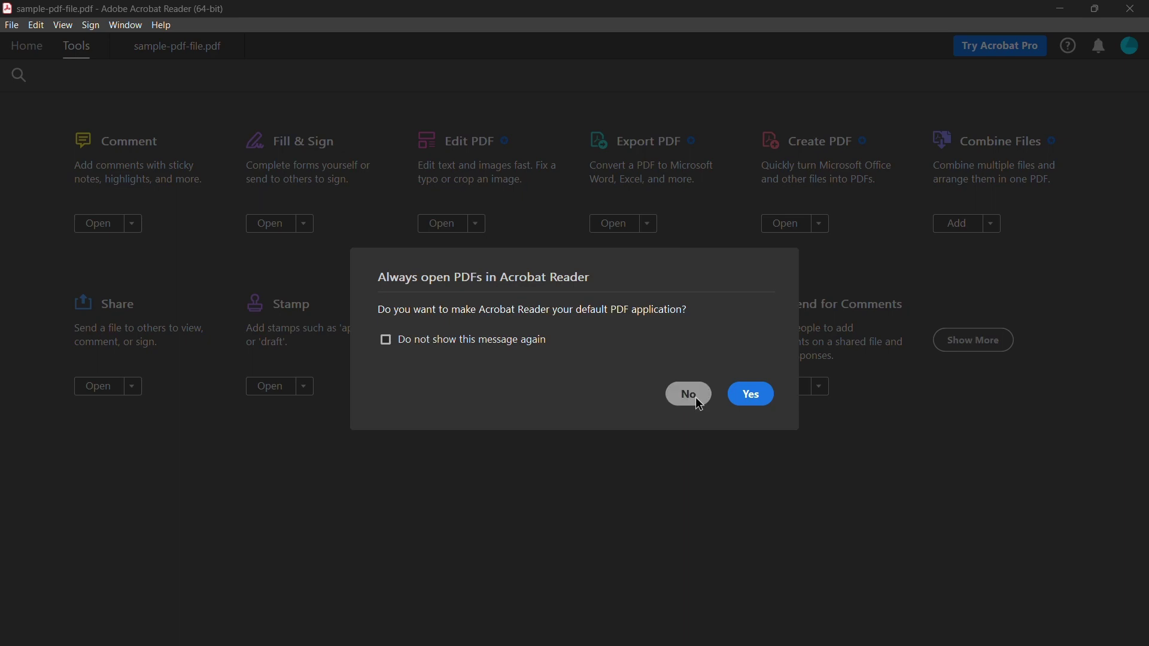
left_click(690, 395)
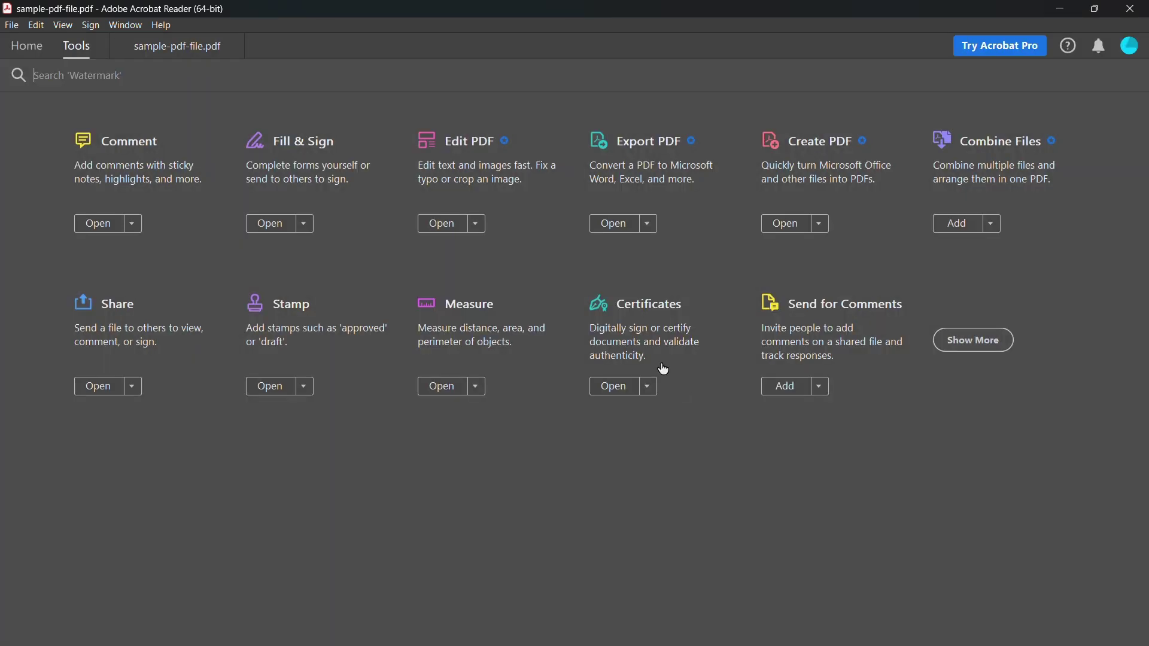
left_click(623, 326)
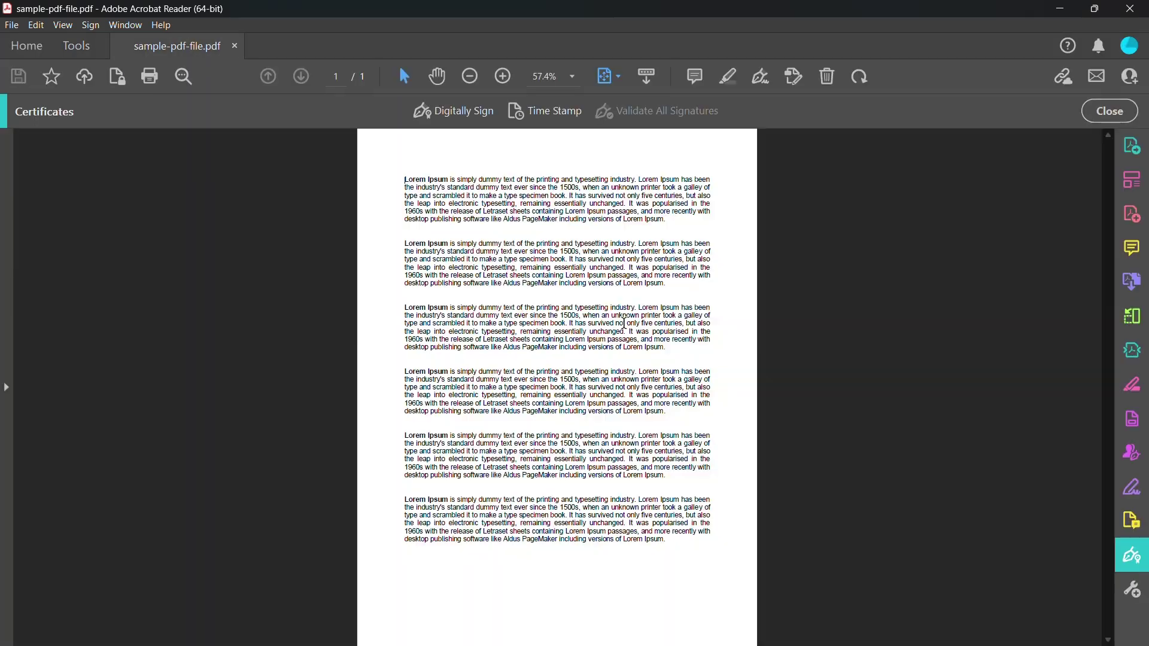
left_click(461, 111)
mouse_move(556, 573)
left_mouse_down()
mouse_move(655, 629)
mouse_move(712, 624)
left_mouse_up()
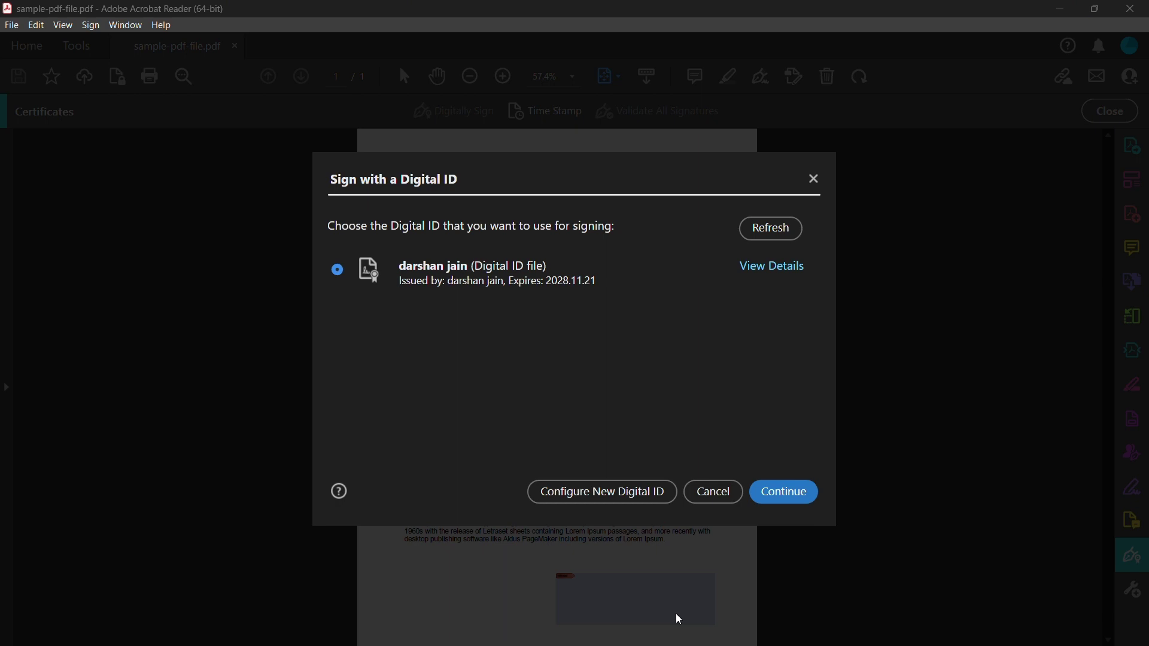
- Sign with the handwritten-signature appearance, locking the document and entering the digital ID password
left_click(762, 501)
left_click(472, 250)
left_click(480, 279)
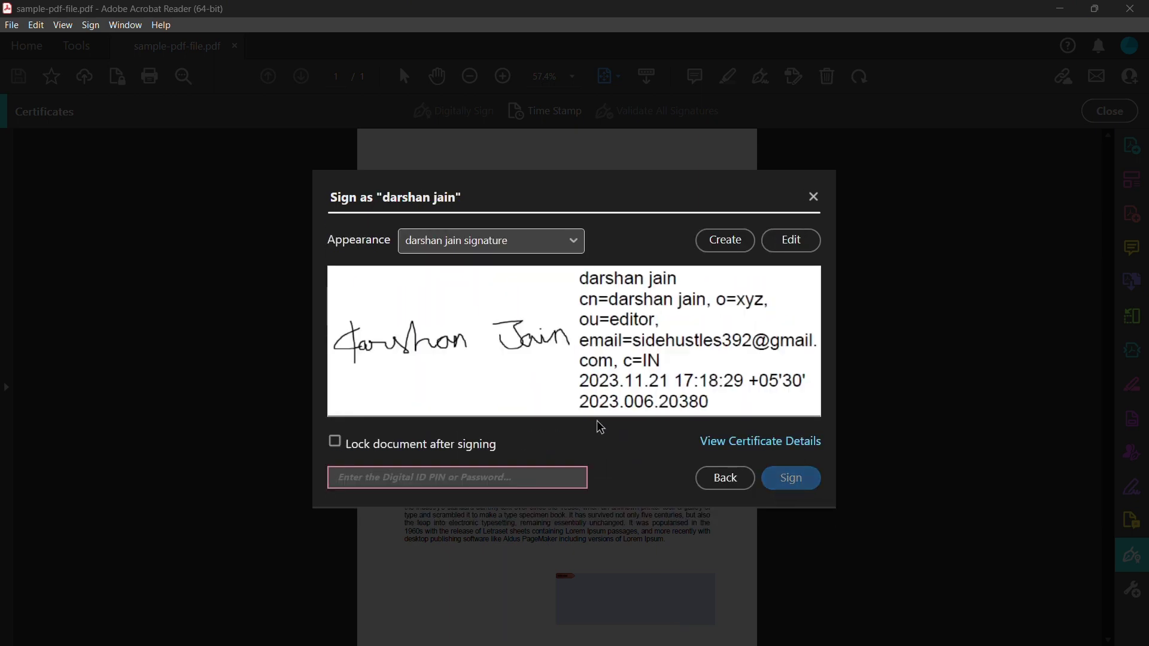
left_click(388, 444)
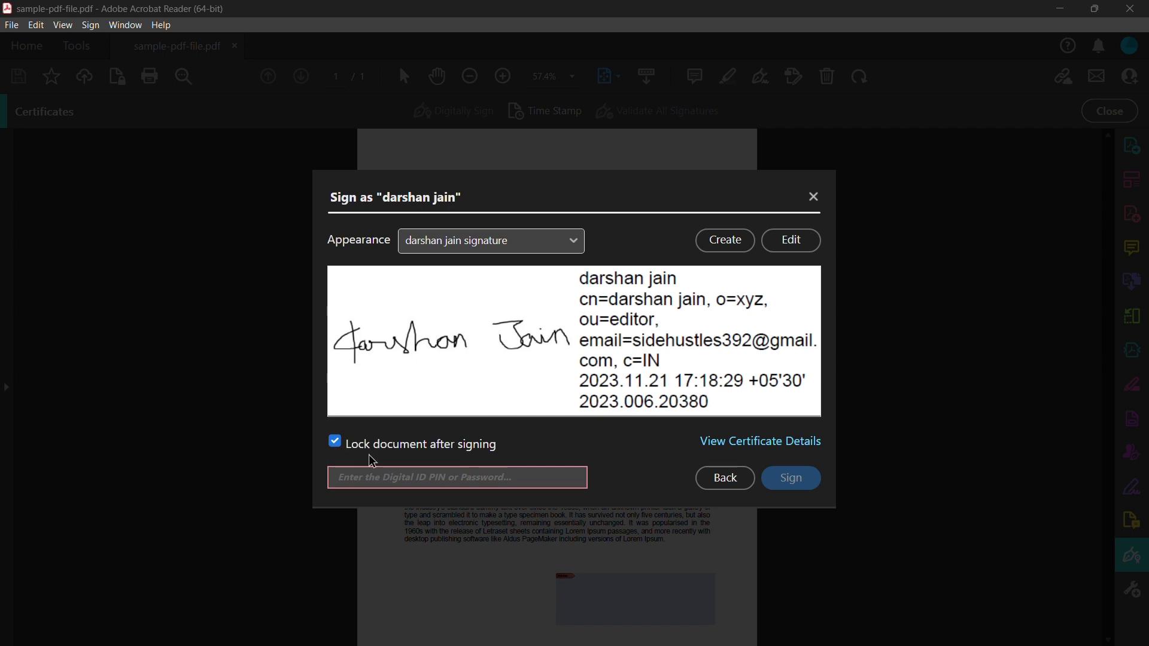
left_click(394, 478)
type("••••••••")
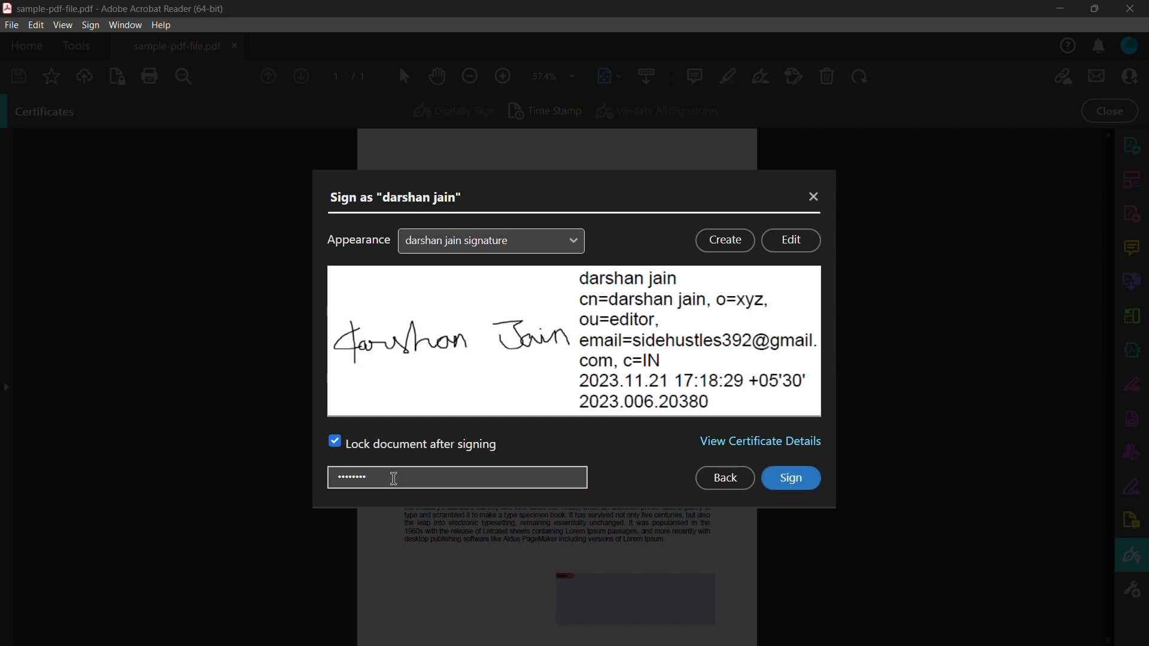
left_click(775, 479)
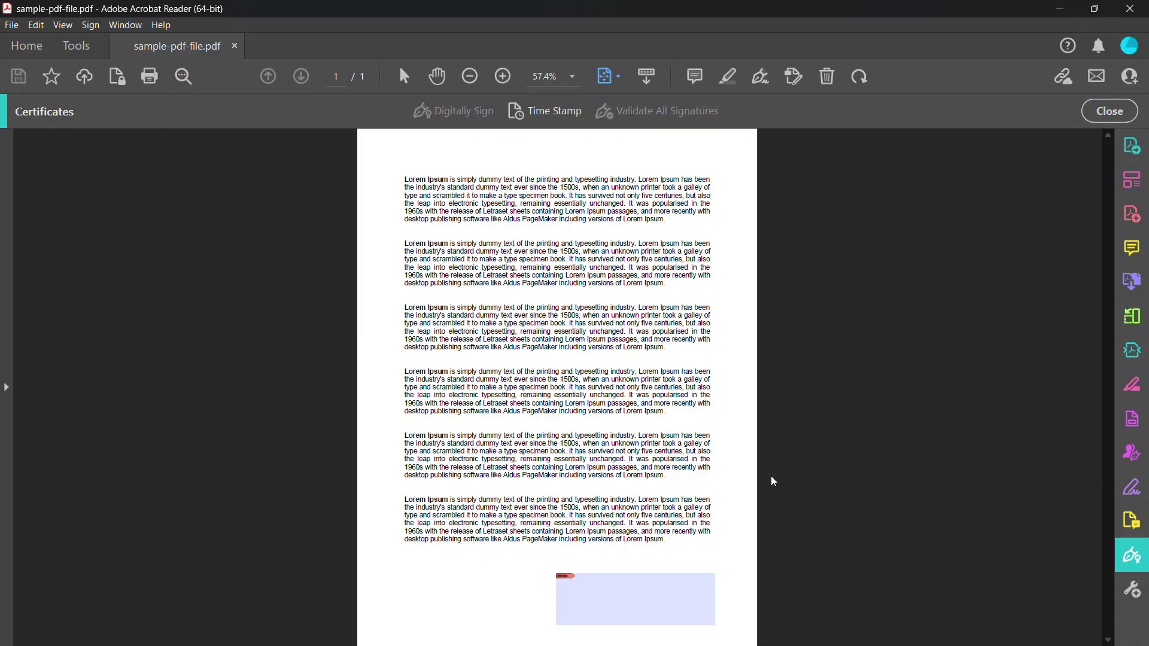
- Save the signed copy as 'signed sample-pdf-file.pdf', replacing the existing file
left_click(106, 263)
type("signed sample-pdf-file")
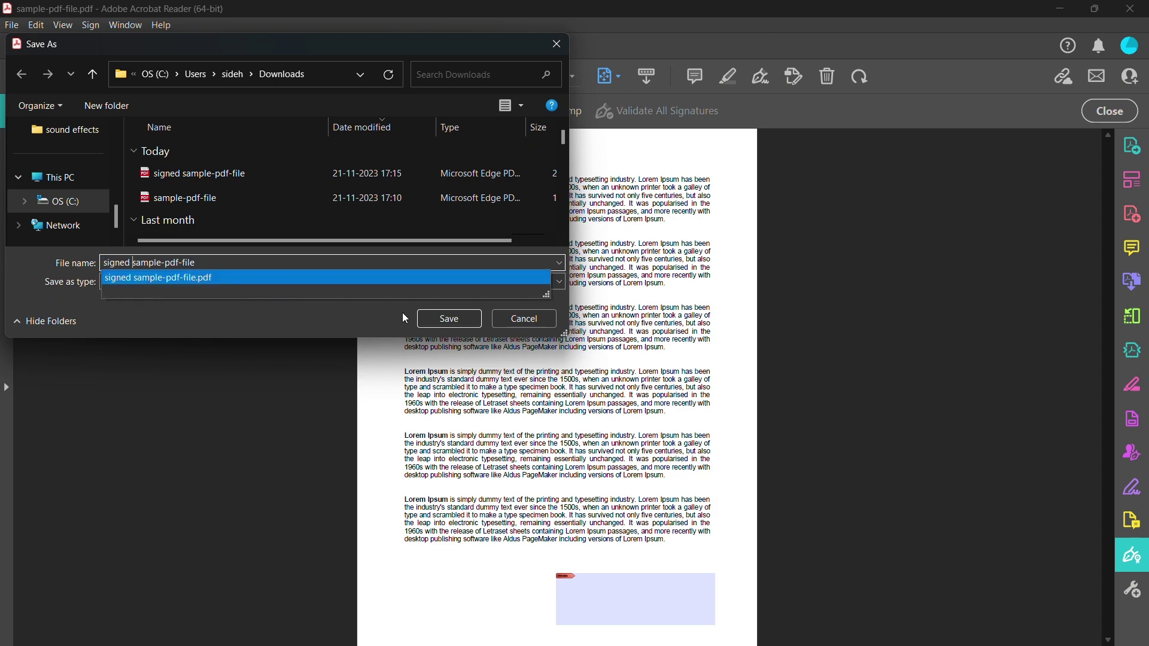
left_click(449, 319)
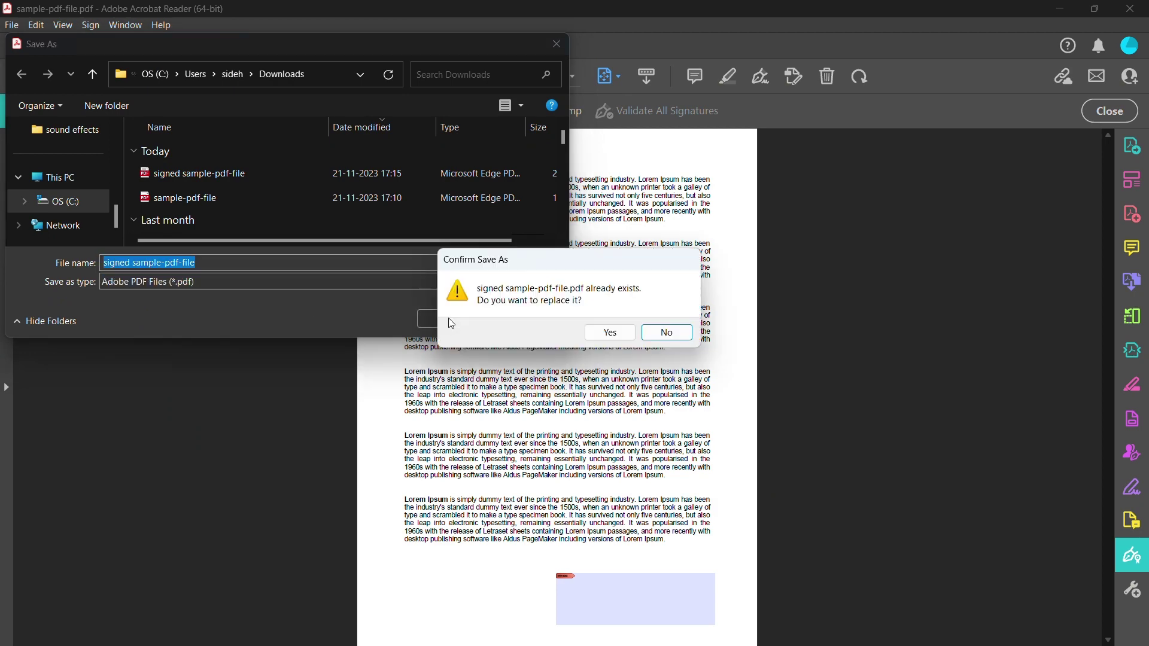
left_click(607, 331)
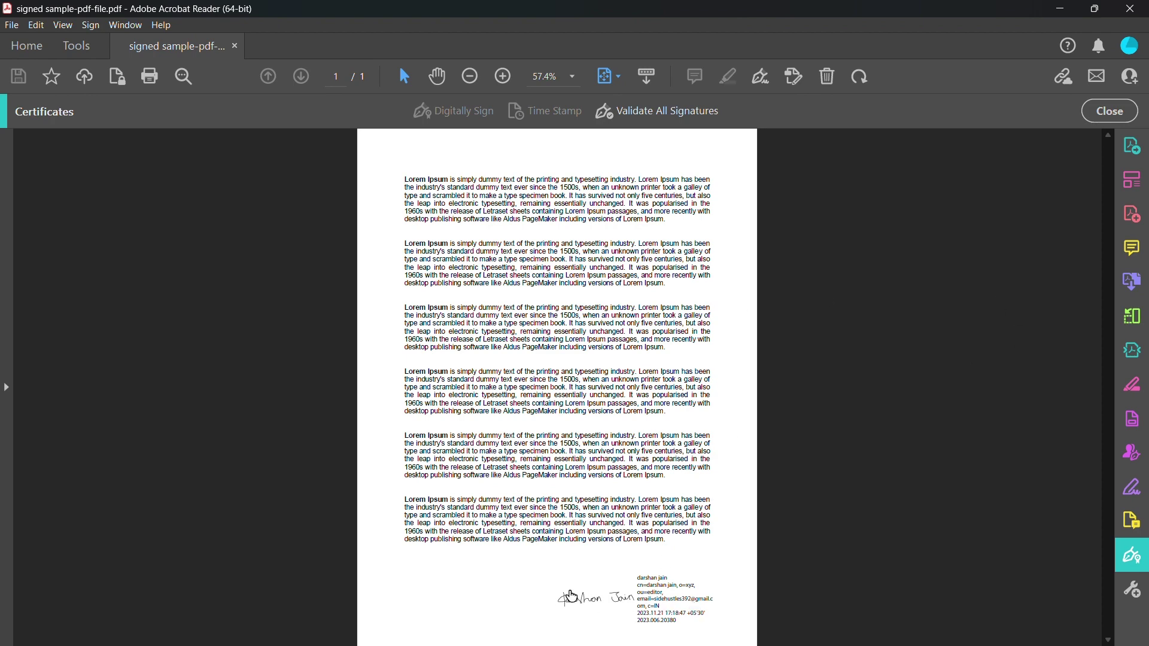
- Check the signature's validation status, then close the report and zoom the page to fit width
left_click(609, 608)
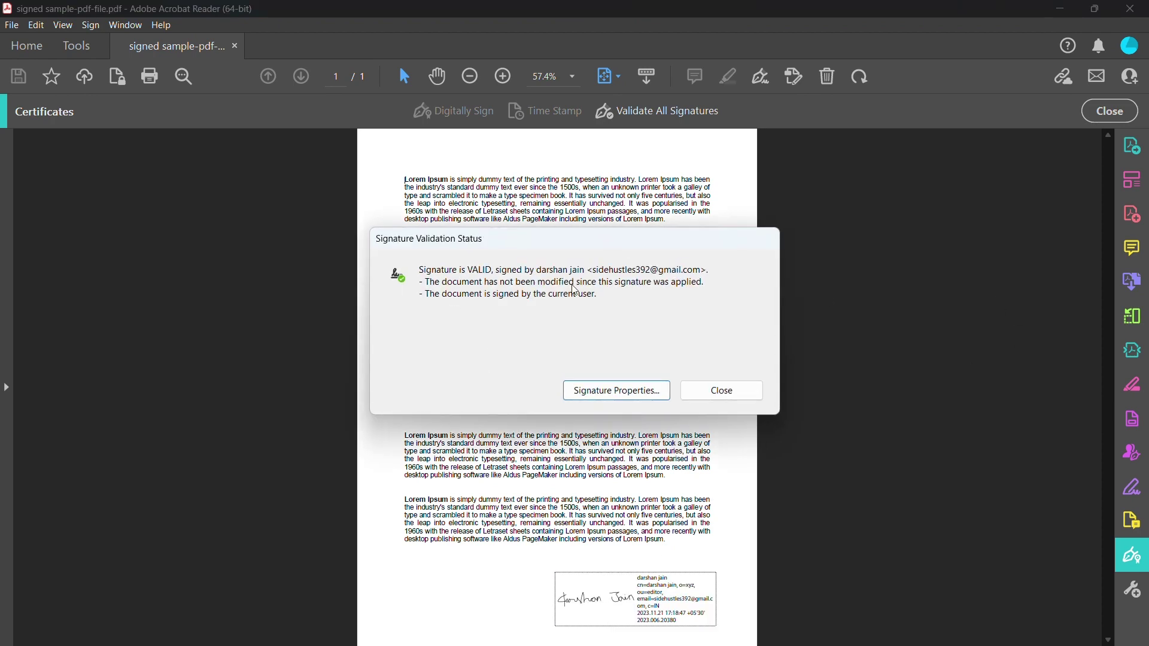
left_click(721, 390)
key("ctrl+2")
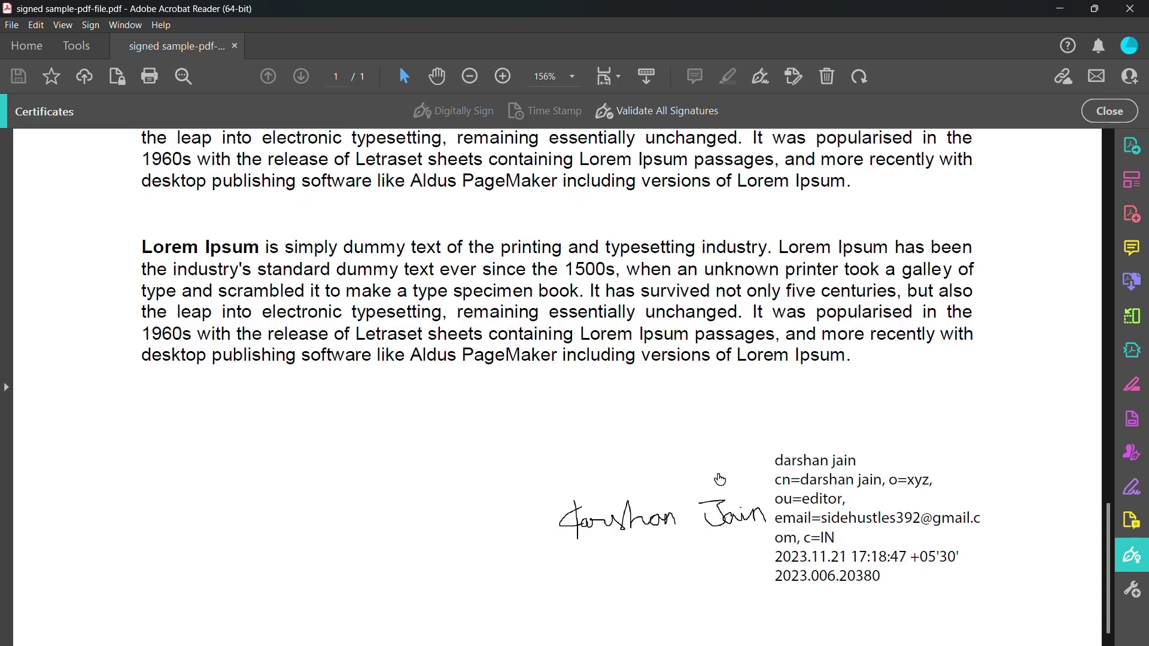